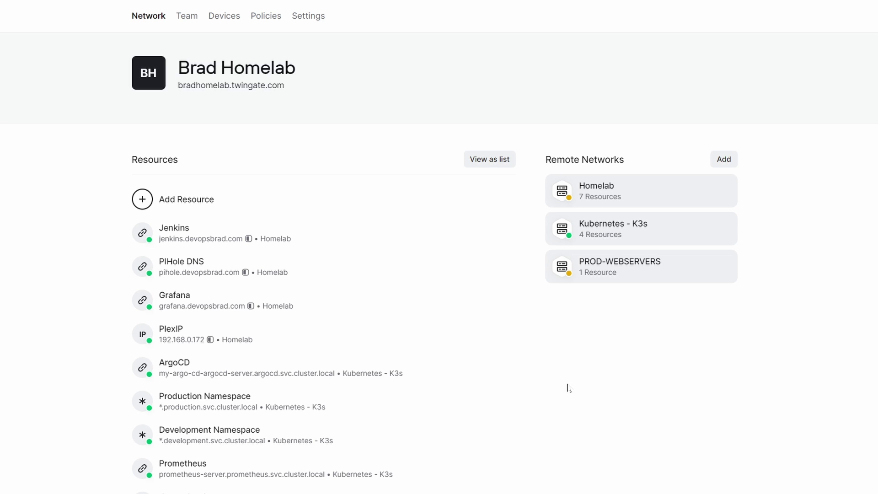
# Open the PlexIP resource details and scroll down the page.
pyautogui.click(325, 336)
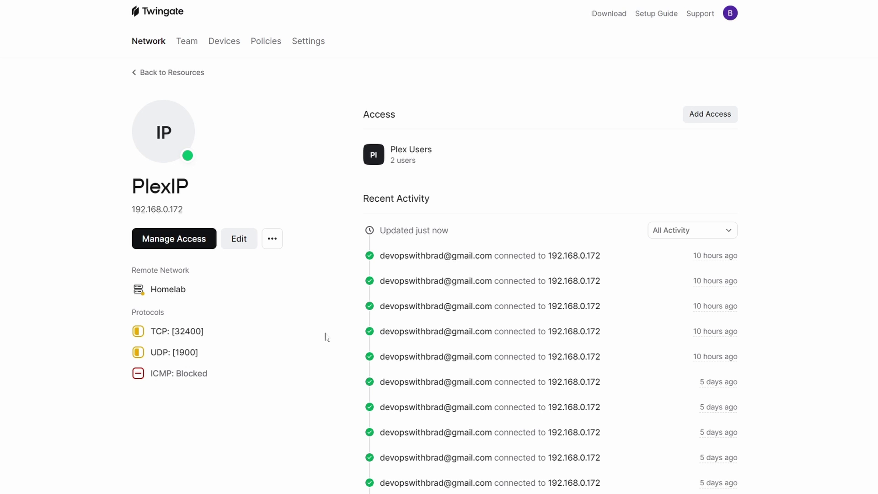
pyautogui.scroll(-3, 325, 338)
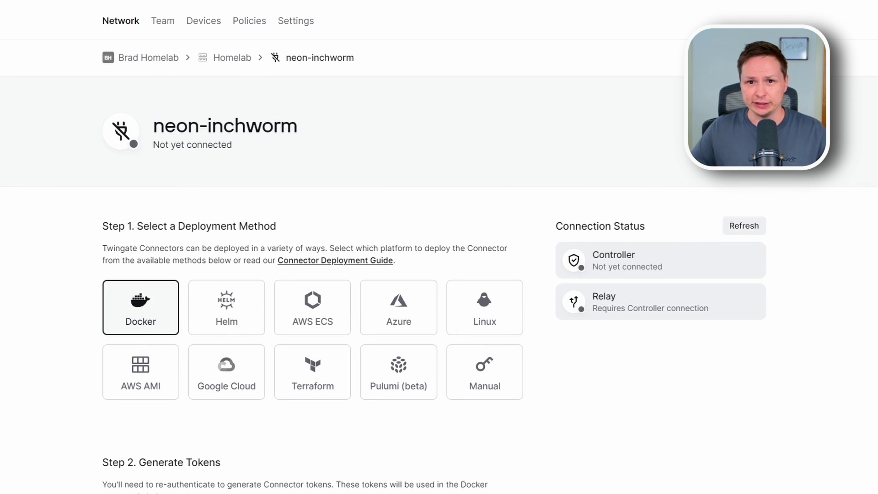
# Copy the Step 4 Docker command without tokens, then view the AWS AMI and Helm instructions.
pyautogui.scroll(-20, 312, 274)
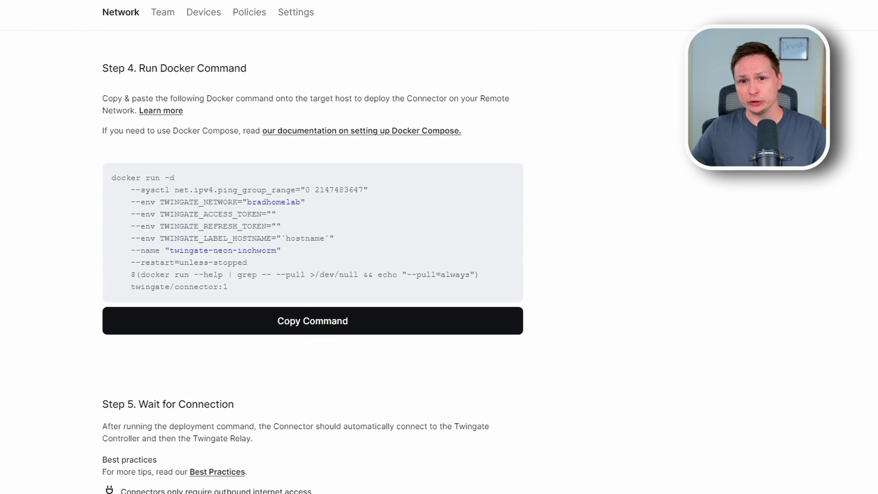
pyautogui.click(422, 330)
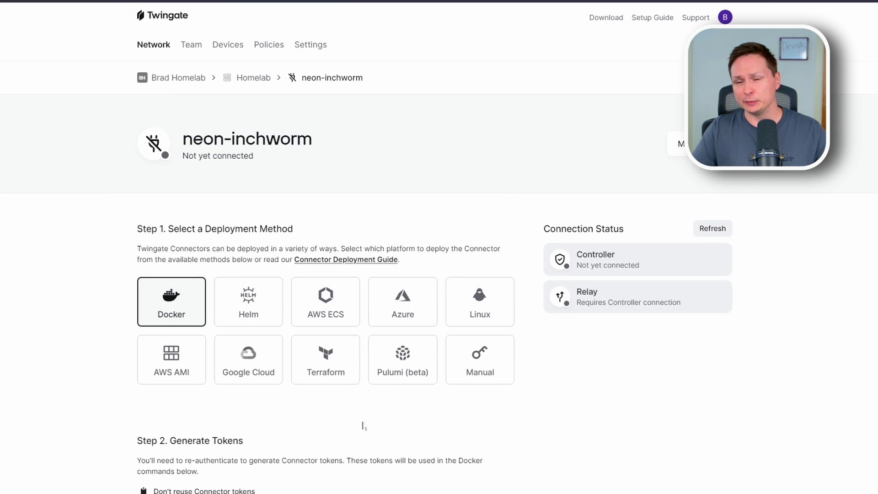
pyautogui.click(185, 368)
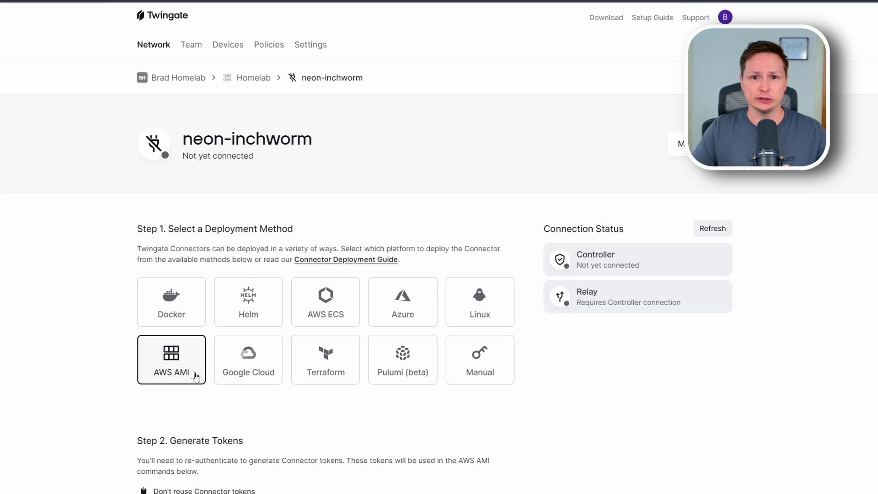
pyautogui.click(277, 313)
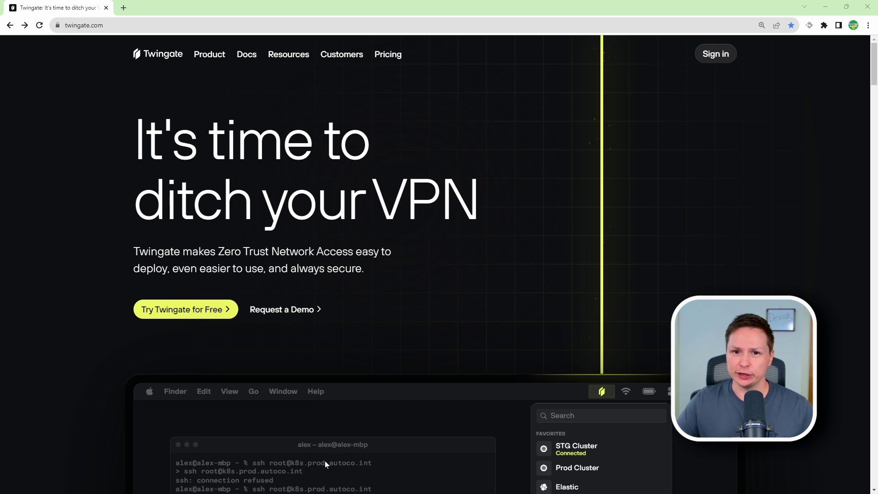
# Start the free Twingate signup with Google and enter the work email address.
pyautogui.click(716, 54)
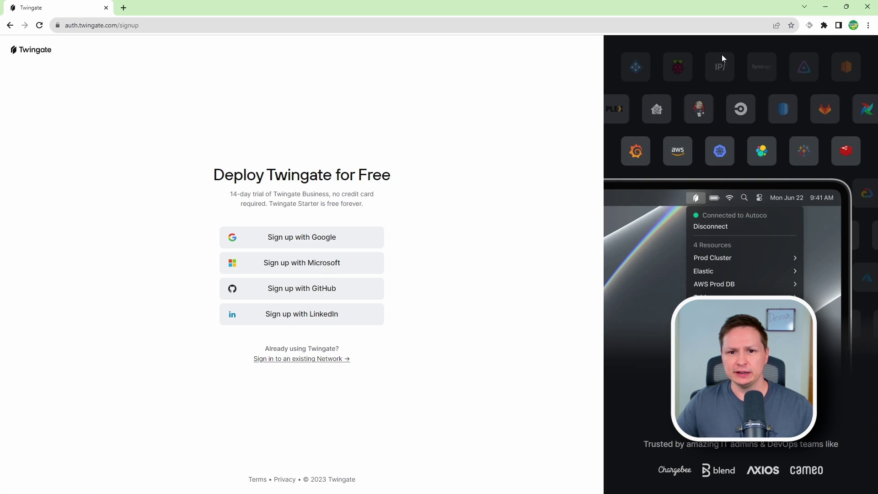
pyautogui.click(376, 239)
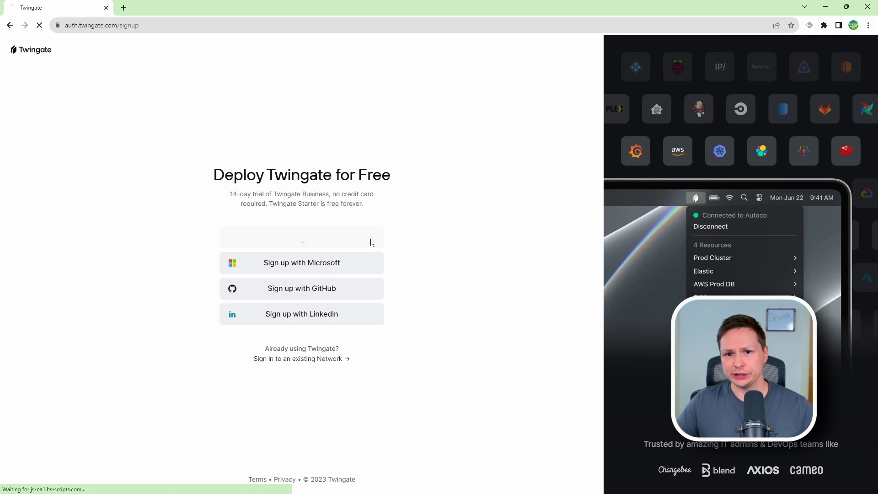
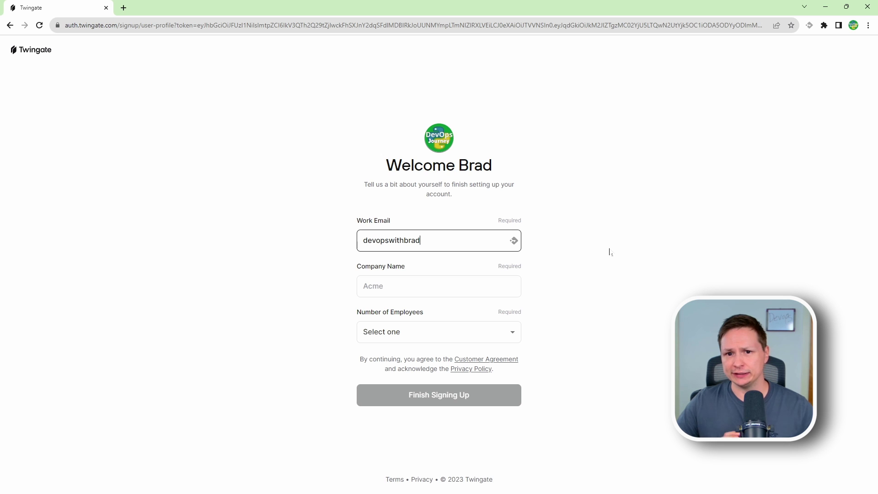
pyautogui.press('Tab')
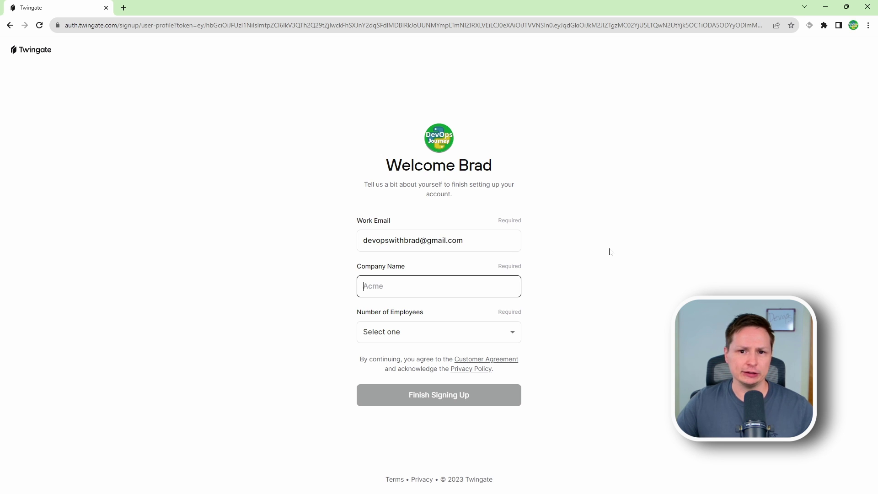
# Enter company Devops Journey with <100 employees, finish signup, and choose Personal / hobby projects.
pyautogui.write('Devops Journey')
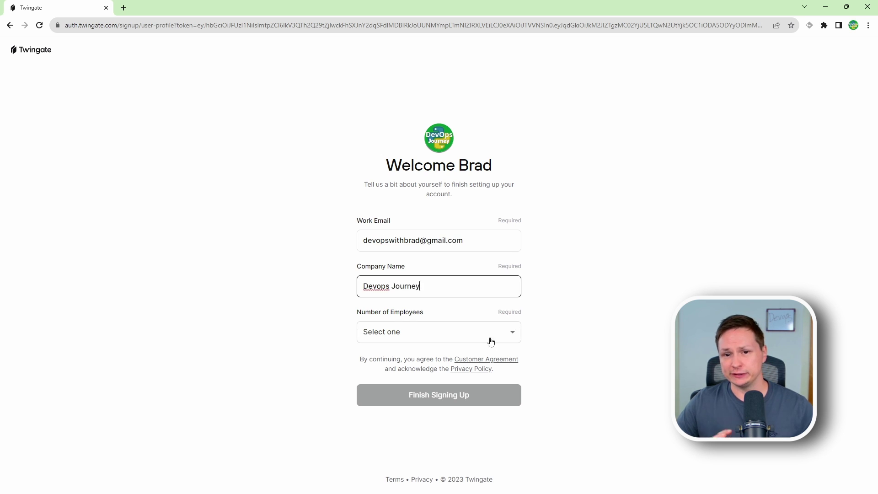
pyautogui.click(488, 338)
pyautogui.click(430, 356)
pyautogui.click(478, 398)
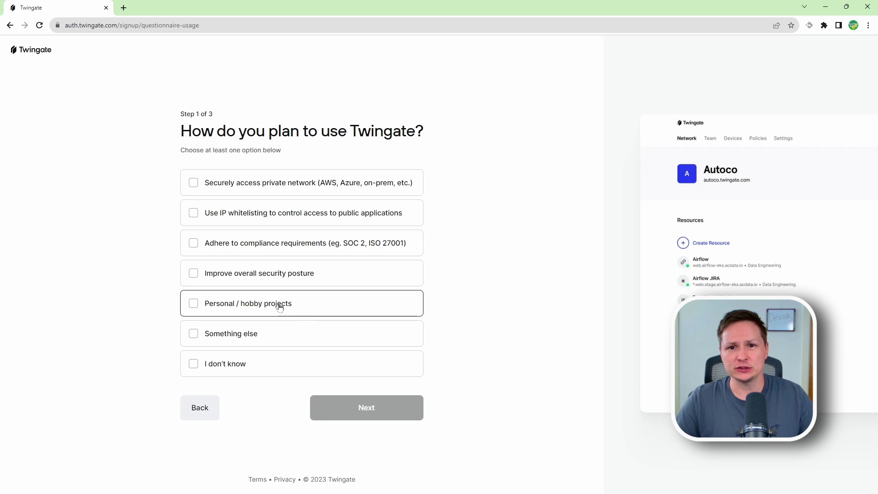
pyautogui.click(278, 305)
pyautogui.click(383, 403)
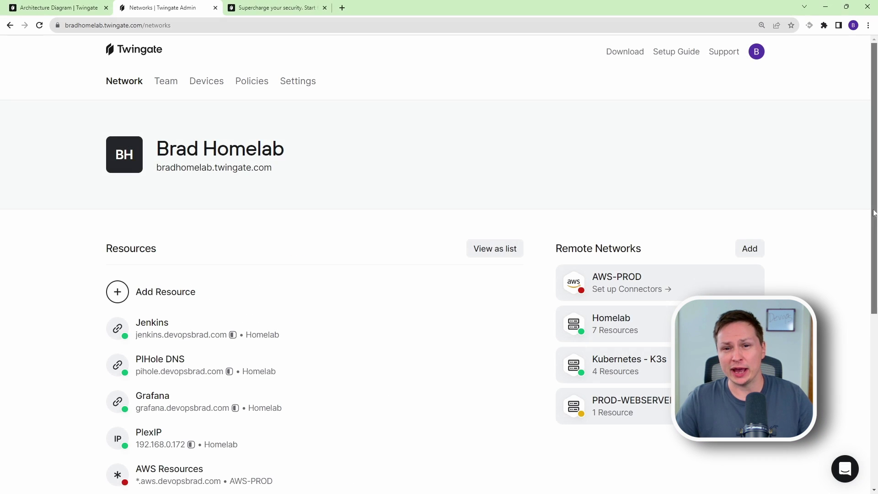
# Open PlexIP from the Homelab network and expand the details of its latest connection event.
pyautogui.scroll(-3, 699, 198)
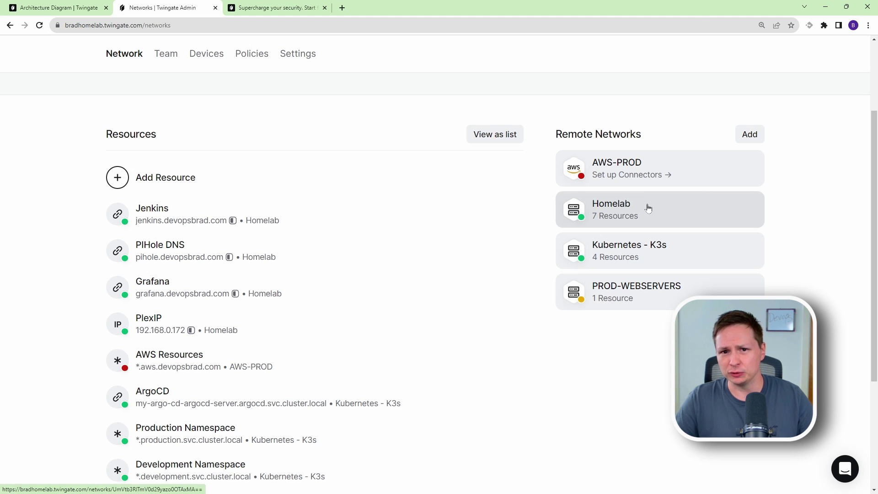
pyautogui.click(647, 206)
pyautogui.scroll(-3, 283, 347)
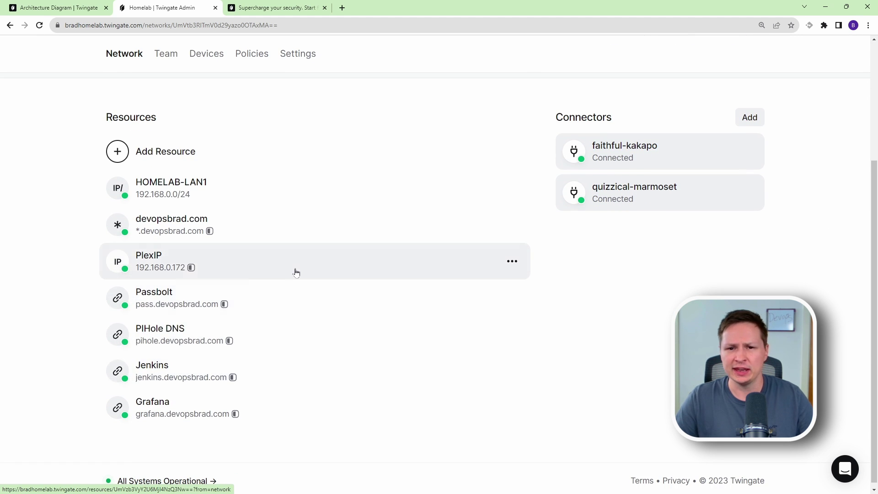
pyautogui.click(294, 273)
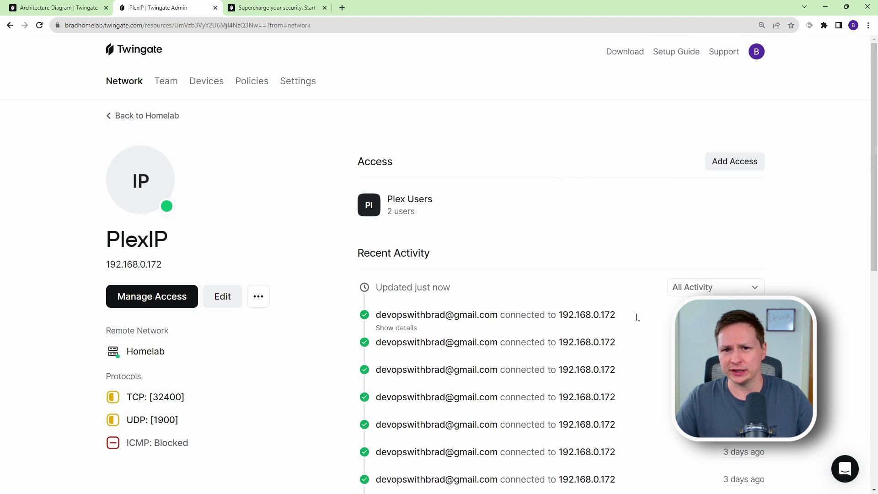
pyautogui.moveTo(636, 317); pyautogui.dragTo(353, 313)
pyautogui.click(393, 327)
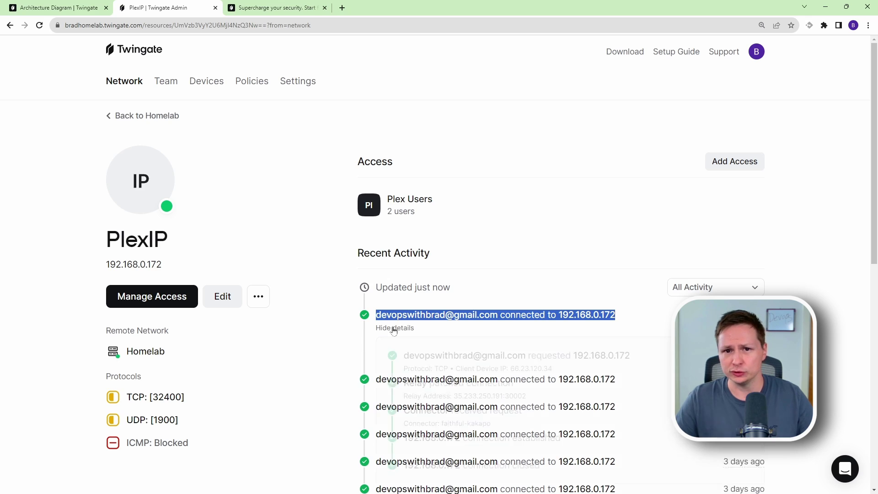
pyautogui.scroll(-2, 394, 327)
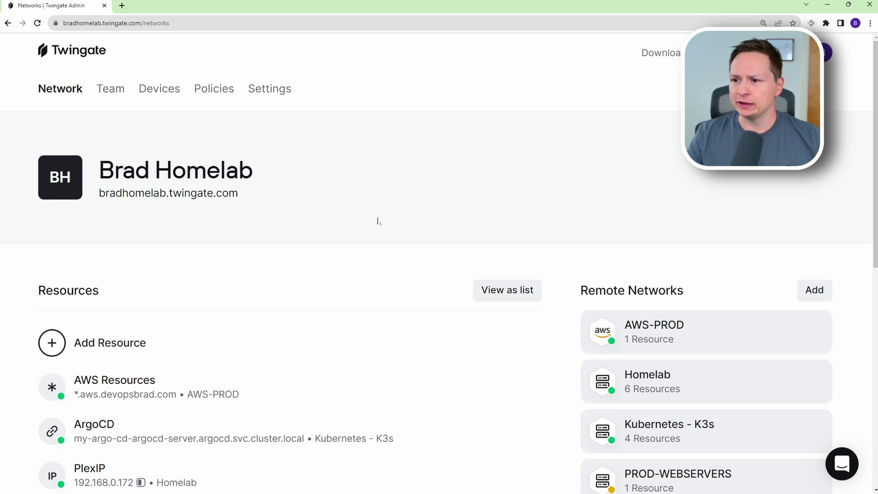
pyautogui.scroll(-1, 431, 177)
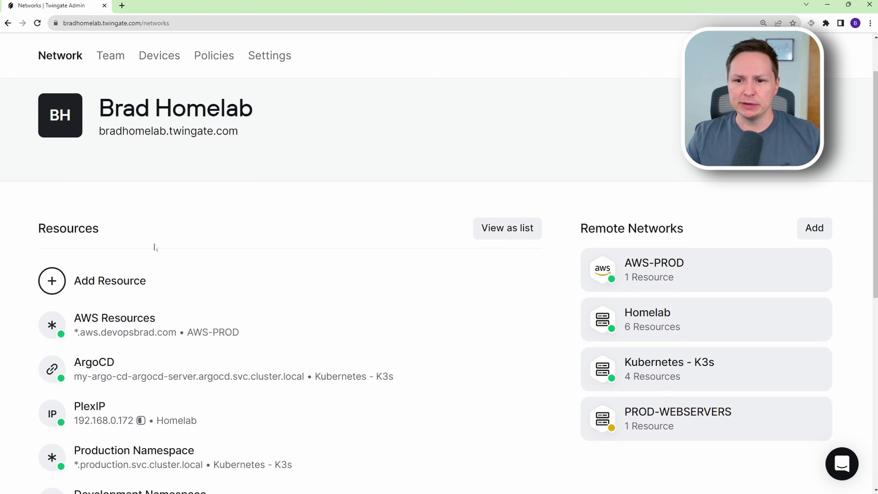
pyautogui.scroll(-1, 154, 244)
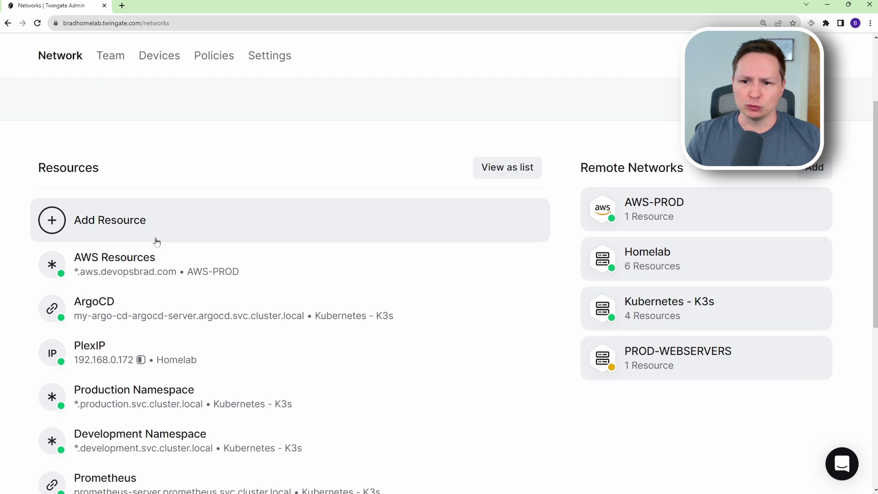
pyautogui.moveTo(149, 255)
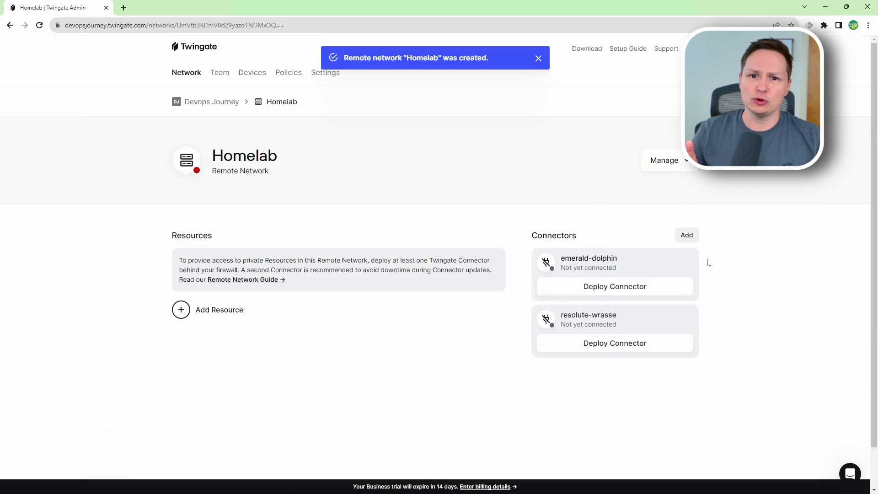
# Deploy emerald-dolphin by running its copied Docker command, tokens included, on the host.
pyautogui.click(631, 287)
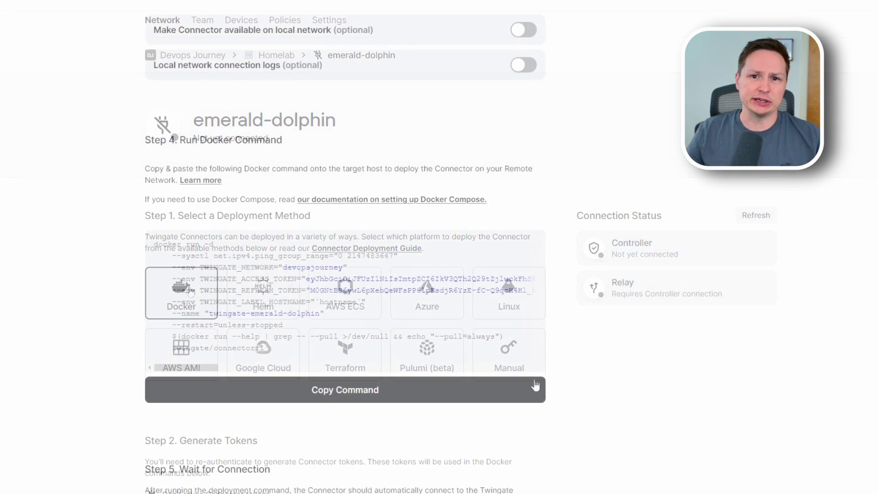
pyautogui.click(324, 391)
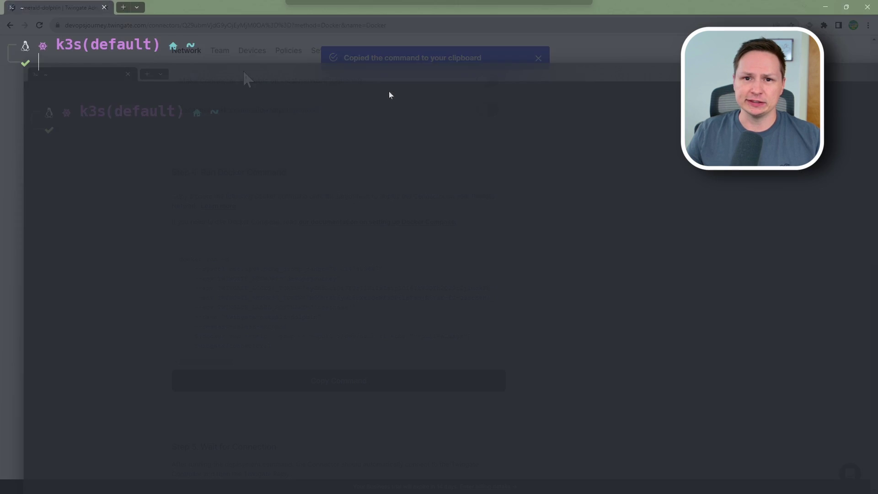
pyautogui.press('Return')
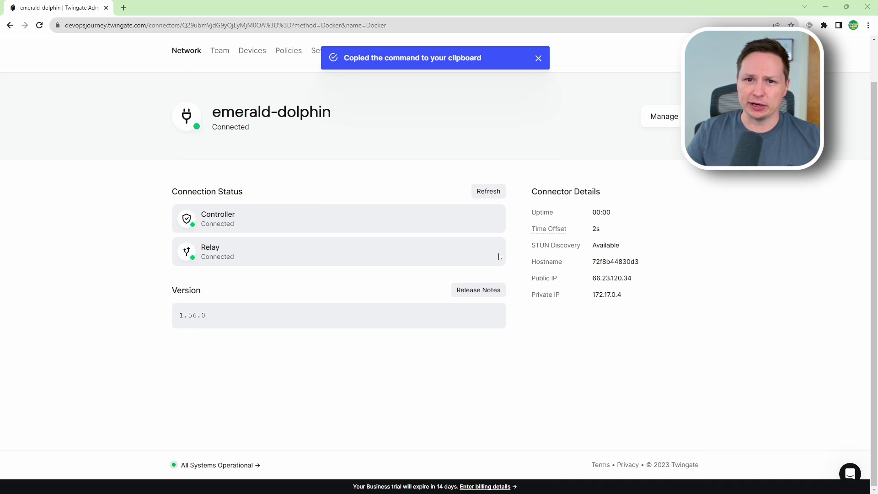
# Refresh the emerald-dolphin connector's connection status.
pyautogui.click(486, 192)
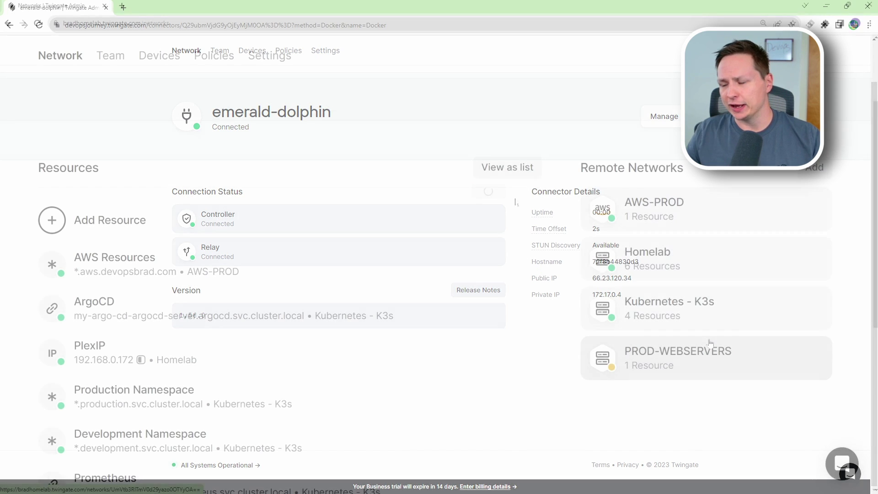
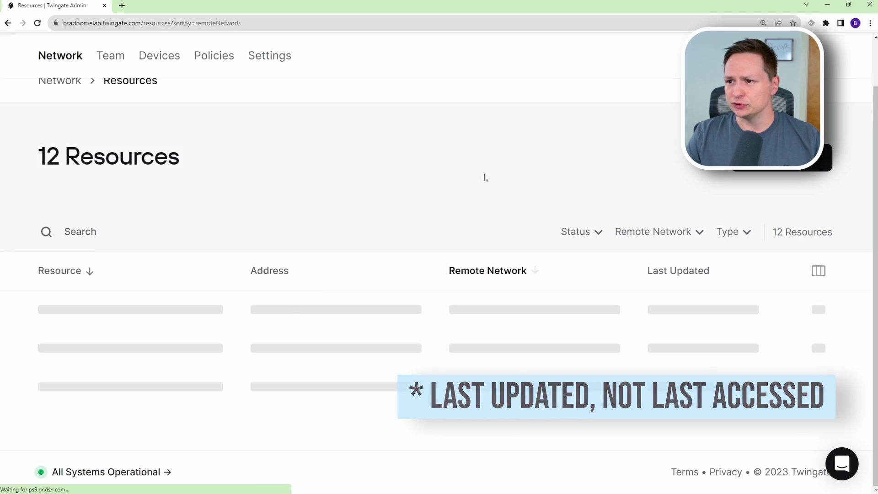
pyautogui.scroll(-1, 517, 315)
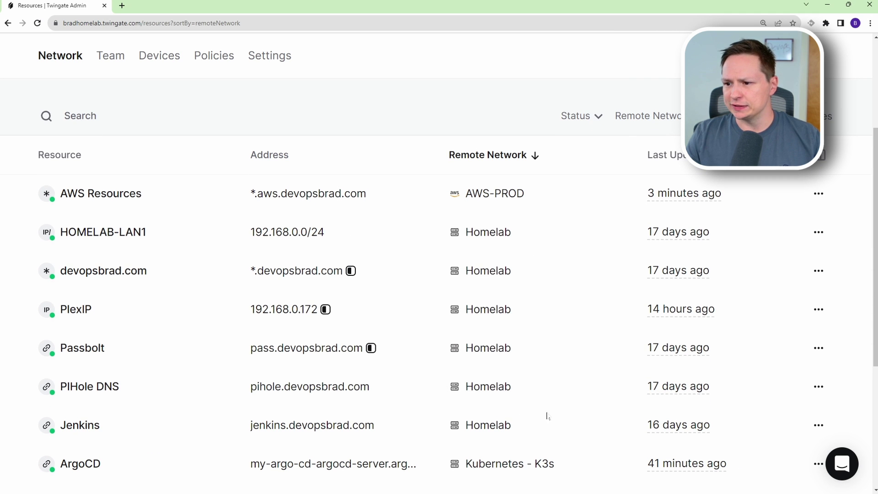
pyautogui.moveTo(515, 423); pyautogui.dragTo(60, 234)
pyautogui.scroll(-2, 603, 429)
pyautogui.scroll(-1, 594, 430)
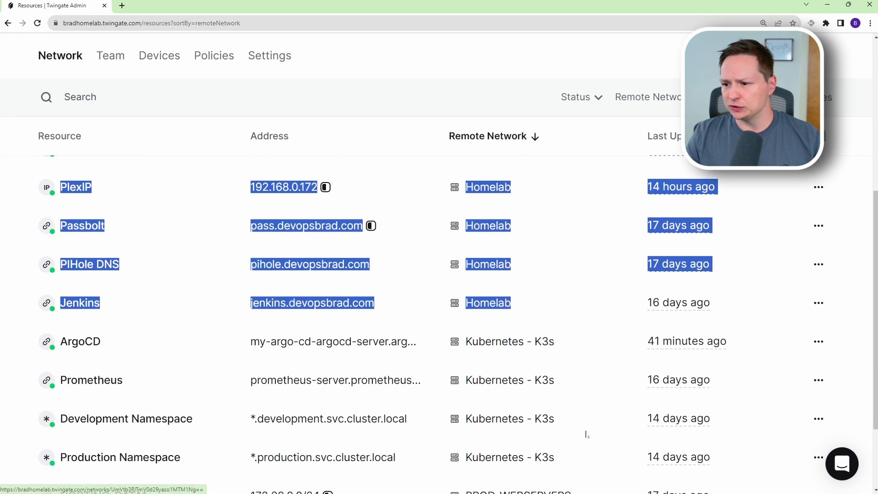
pyautogui.scroll(1, 579, 449)
pyautogui.scroll(-2, 494, 375)
pyautogui.scroll(-1, 549, 403)
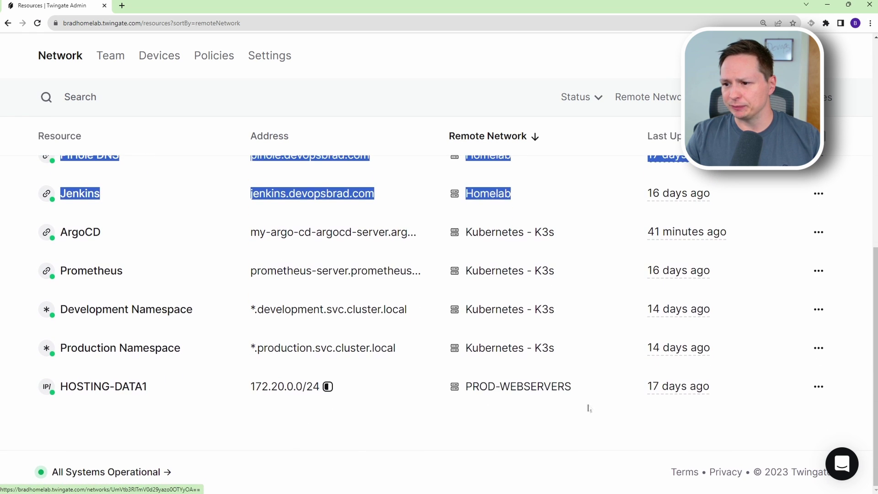
pyautogui.moveTo(589, 408); pyautogui.dragTo(420, 397)
pyautogui.scroll(5, 439, 411)
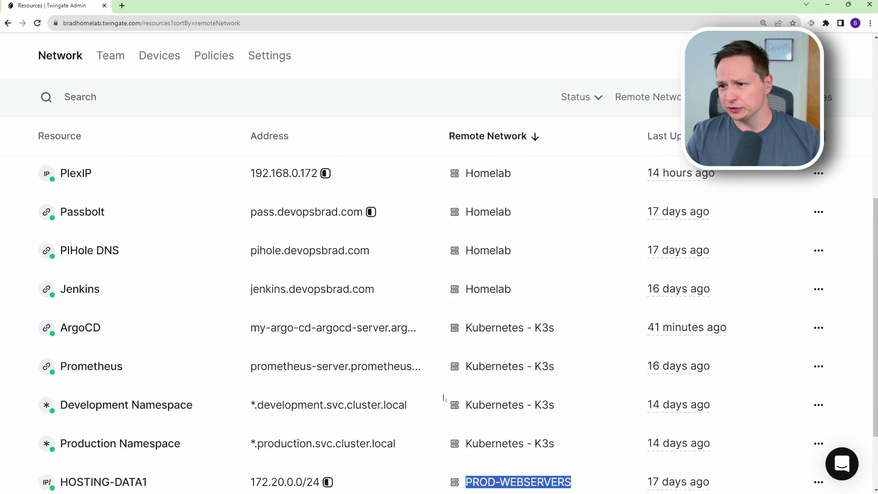
pyautogui.moveTo(554, 255); pyautogui.dragTo(551, 252)
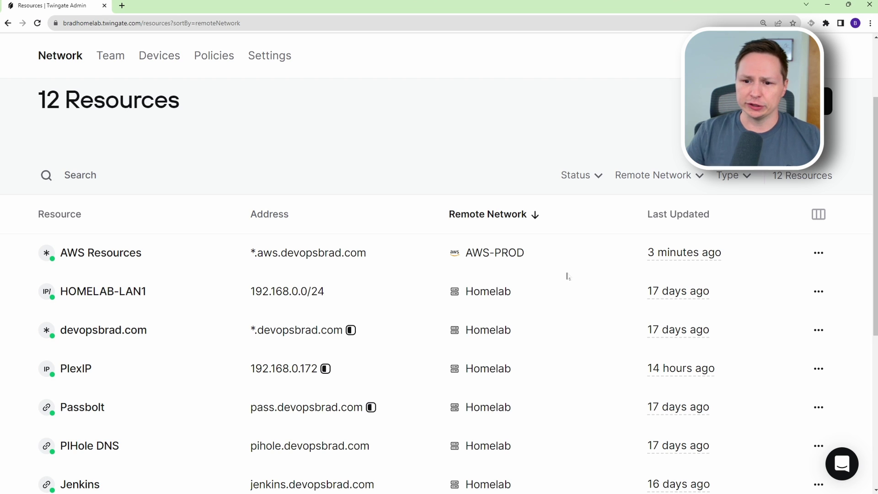
pyautogui.scroll(-1, 223, 401)
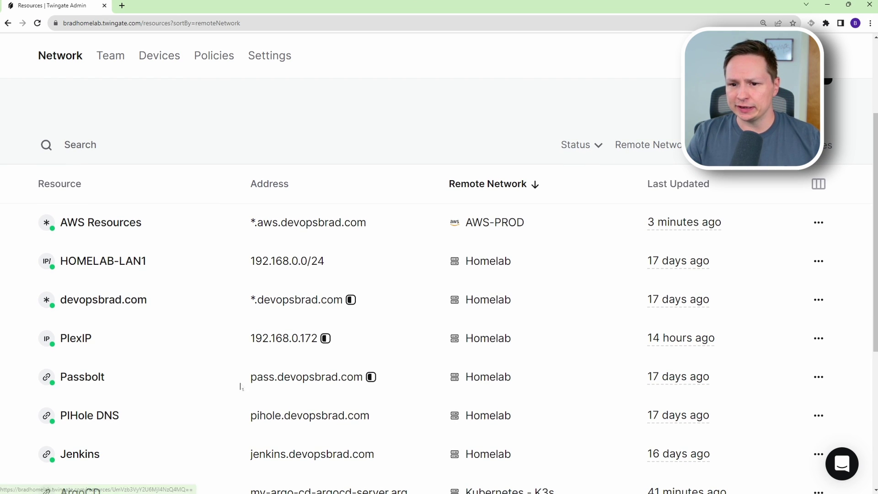
pyautogui.moveTo(249, 379); pyautogui.dragTo(363, 378)
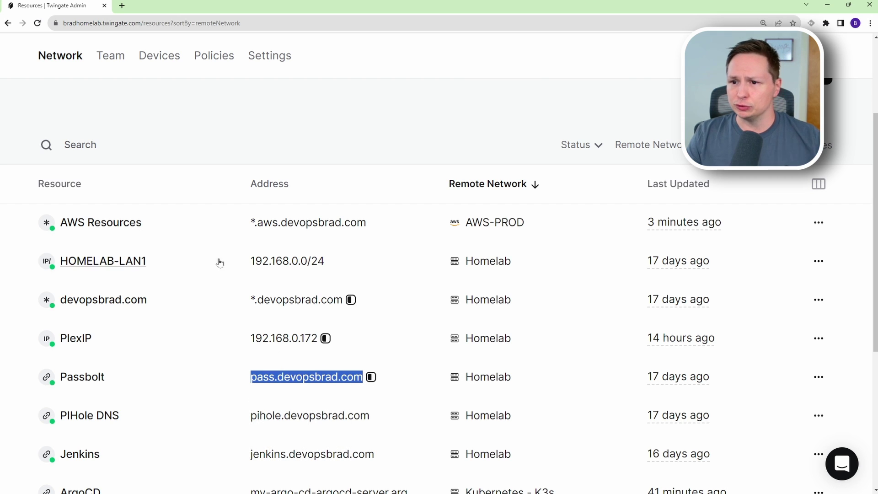
pyautogui.moveTo(246, 224); pyautogui.dragTo(350, 224)
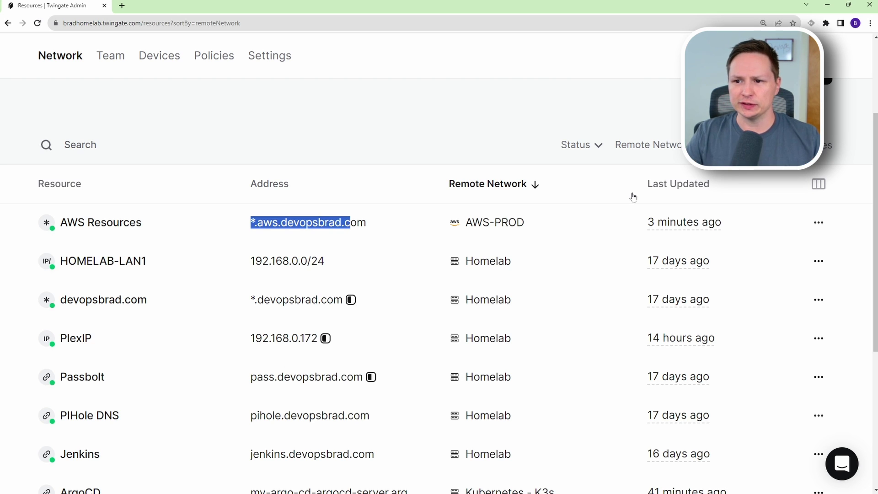
pyautogui.click(230, 223)
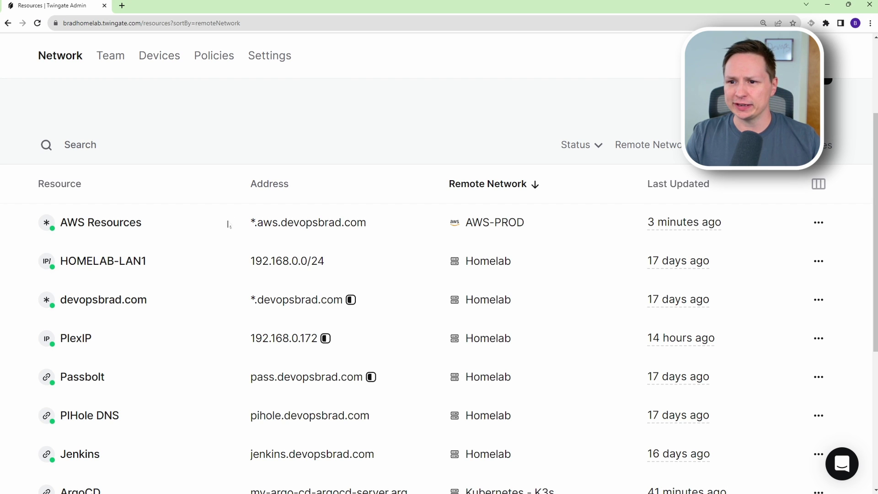
pyautogui.moveTo(249, 223); pyautogui.dragTo(255, 223)
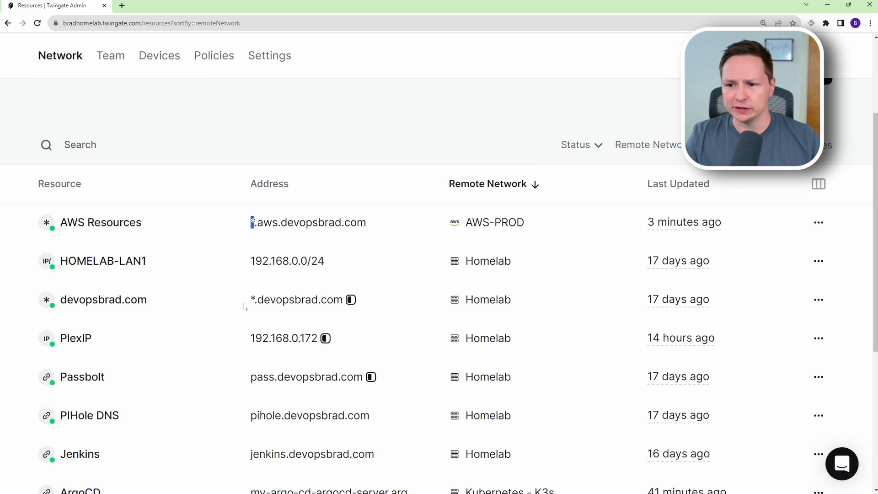
# Open the PlexIP resource and review its 192.168.0.172 address, Homelab network and Everyone access.
pyautogui.click(95, 343)
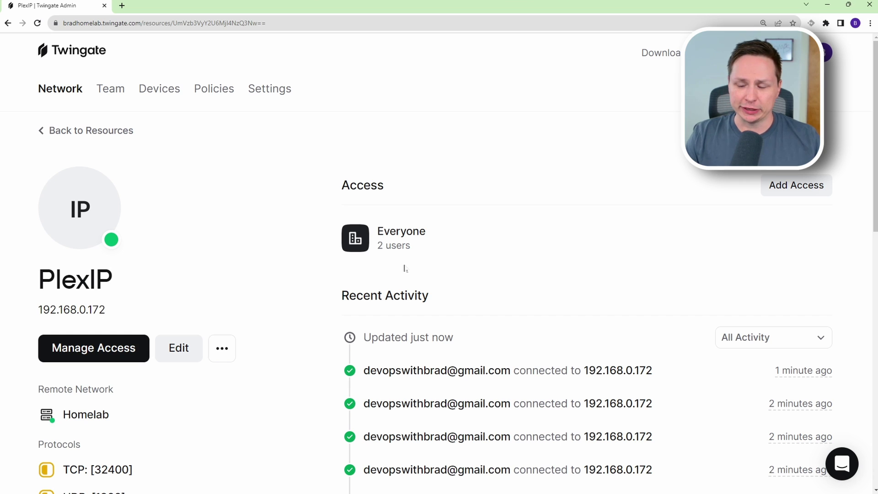
pyautogui.scroll(-1, 232, 223)
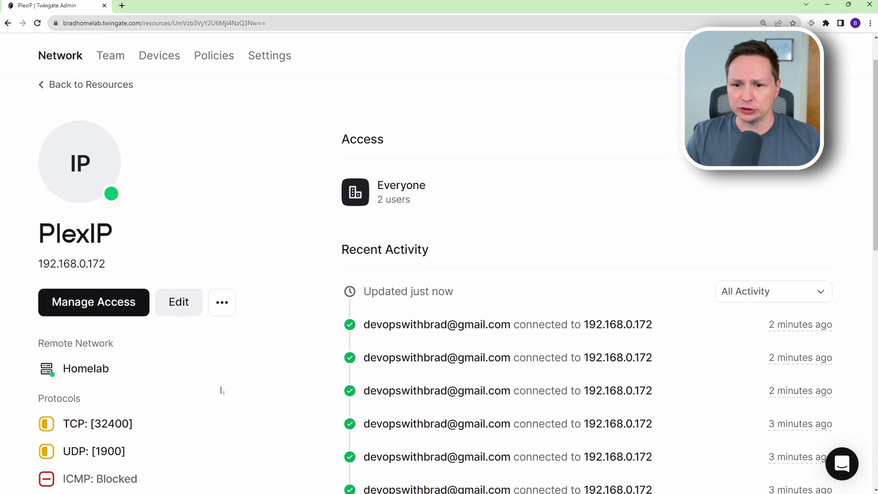
pyautogui.moveTo(115, 373); pyautogui.dragTo(34, 376)
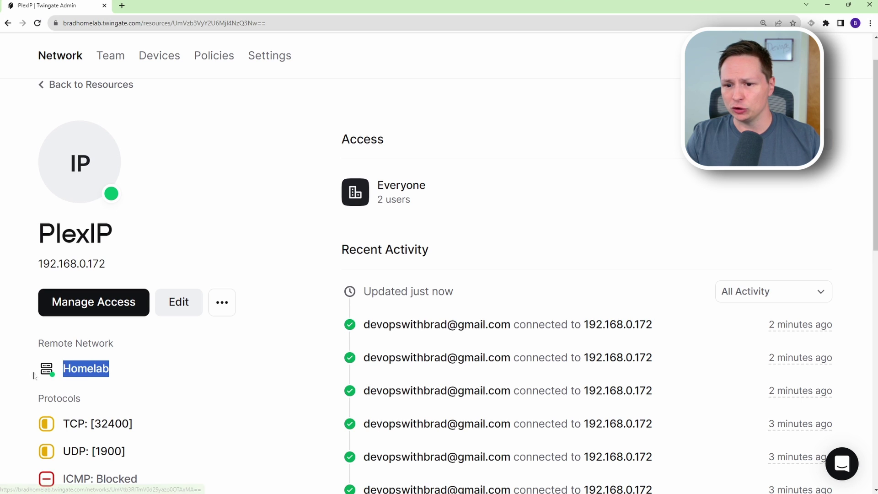
pyautogui.scroll(-1, 165, 408)
pyautogui.moveTo(157, 413); pyautogui.dragTo(60, 378)
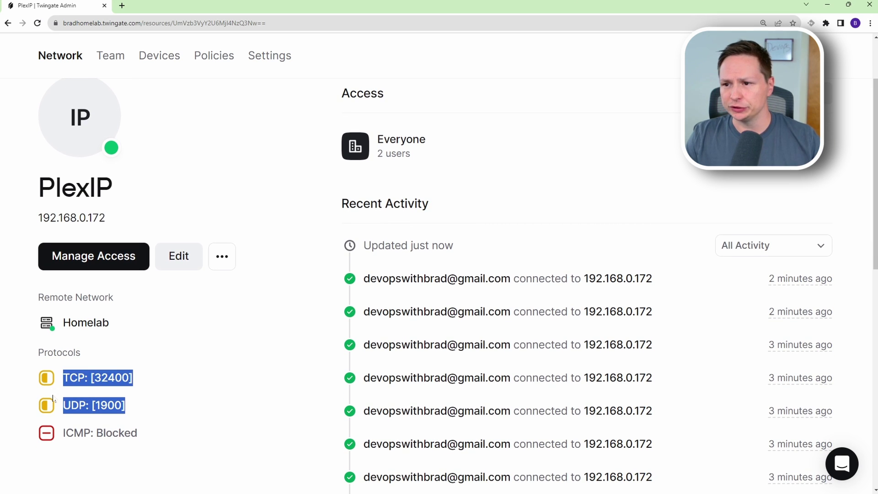
pyautogui.scroll(1, 202, 405)
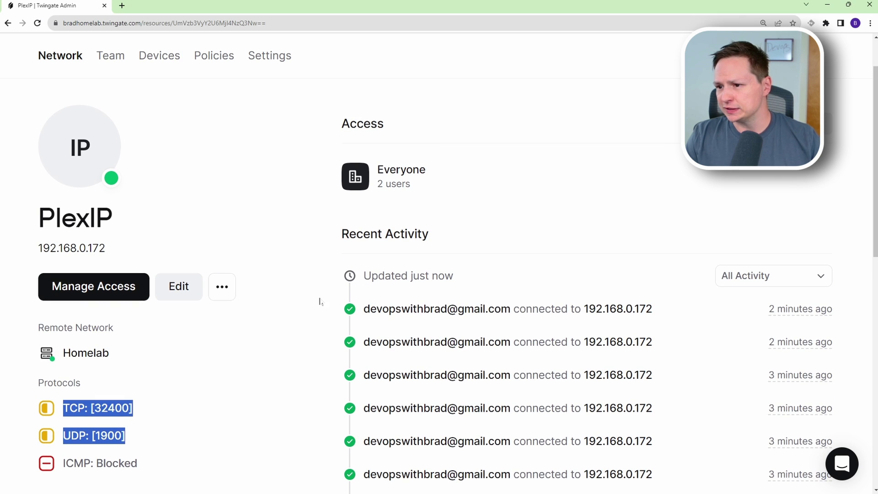
pyautogui.moveTo(320, 300); pyautogui.dragTo(480, 357)
pyautogui.click(482, 357)
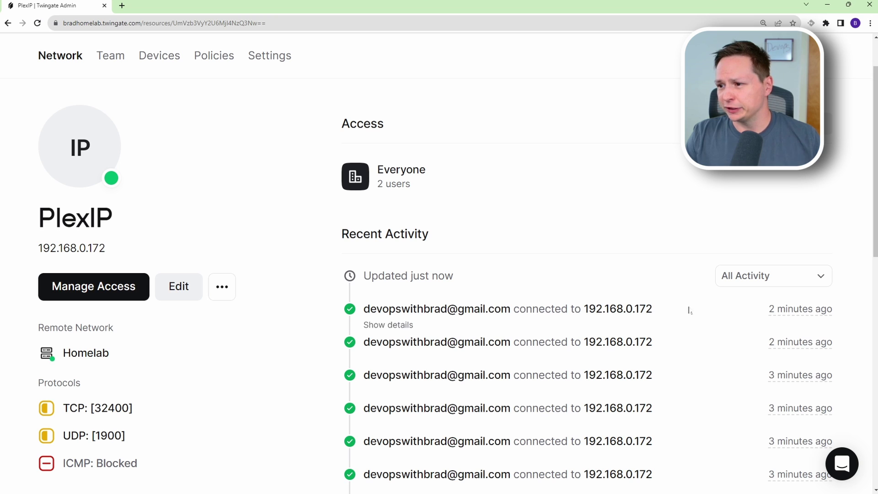
# Expand the latest PlexIP connection's event details, review them, then collapse them.
pyautogui.click(388, 325)
pyautogui.scroll(-2, 271, 288)
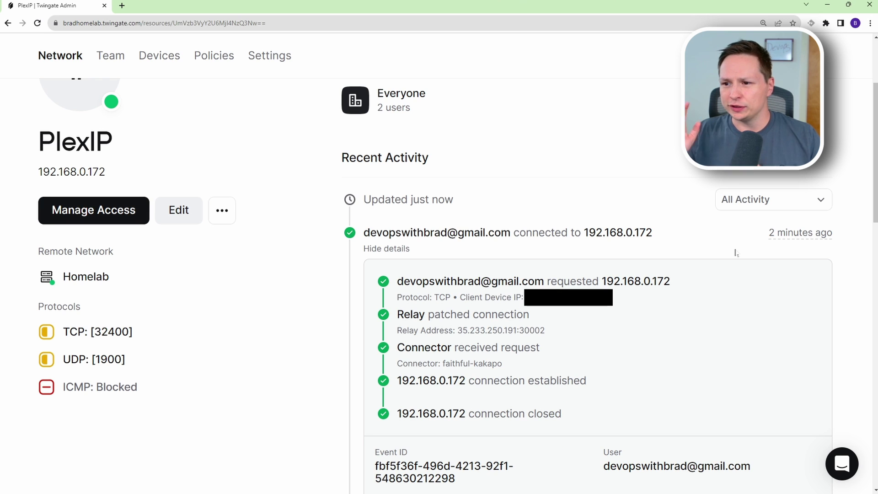
pyautogui.scroll(-1, 659, 304)
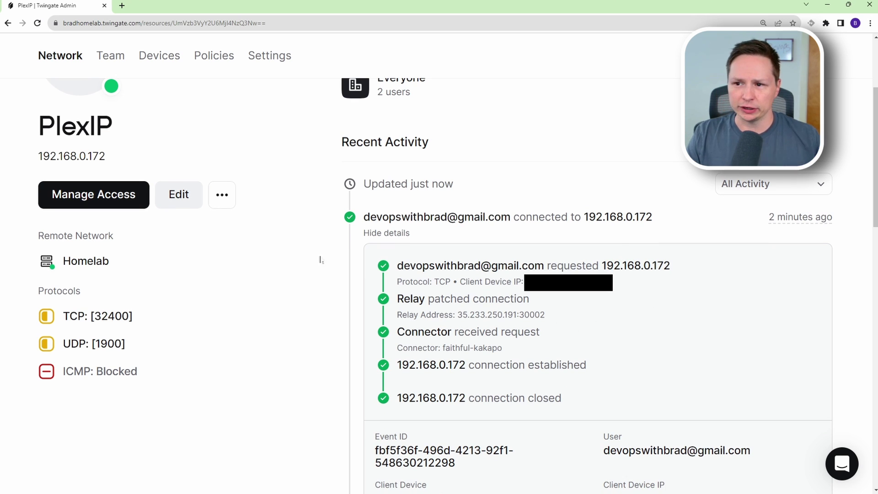
pyautogui.click(379, 233)
pyautogui.scroll(3, 509, 333)
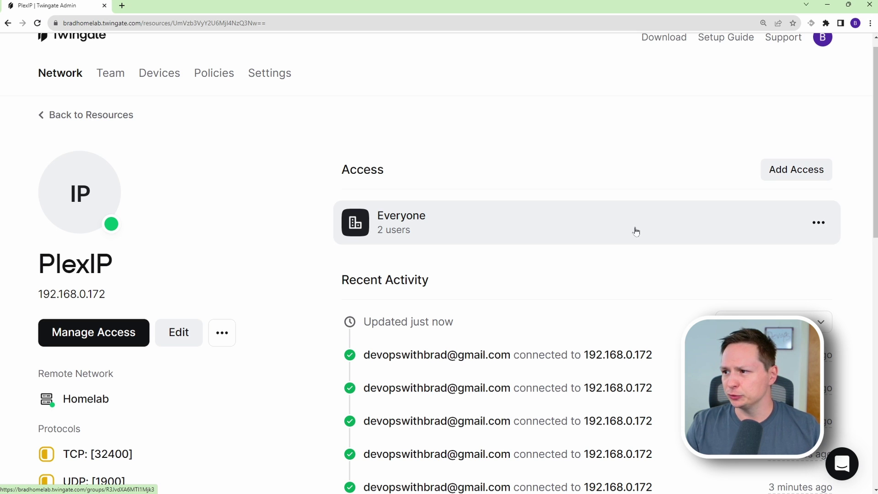
# Remove Everyone's access to the PlexIP resource.
pyautogui.click(822, 227)
pyautogui.click(740, 257)
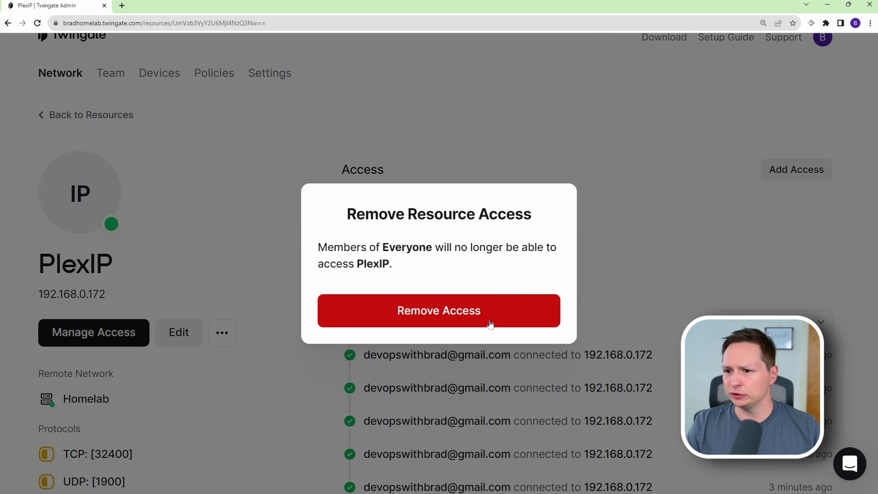
pyautogui.click(491, 324)
# Grant the Plex Users group access to PlexIP.
pyautogui.click(580, 208)
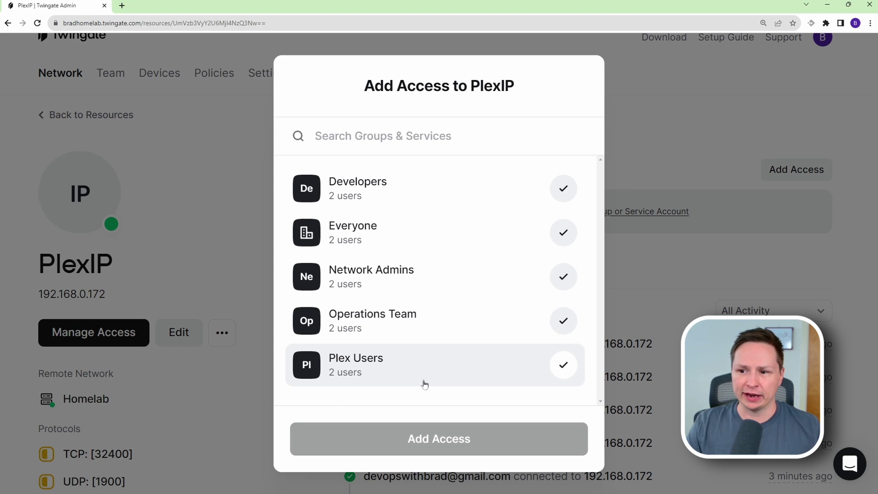
pyautogui.click(561, 371)
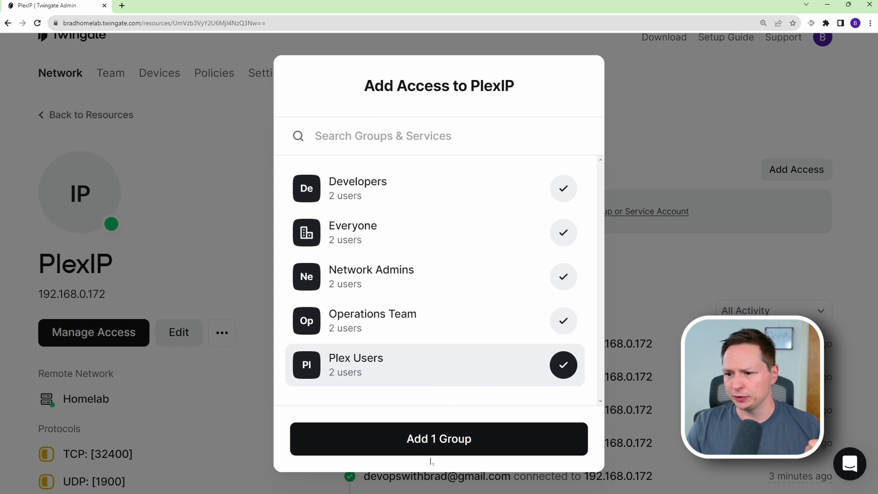
pyautogui.click(437, 439)
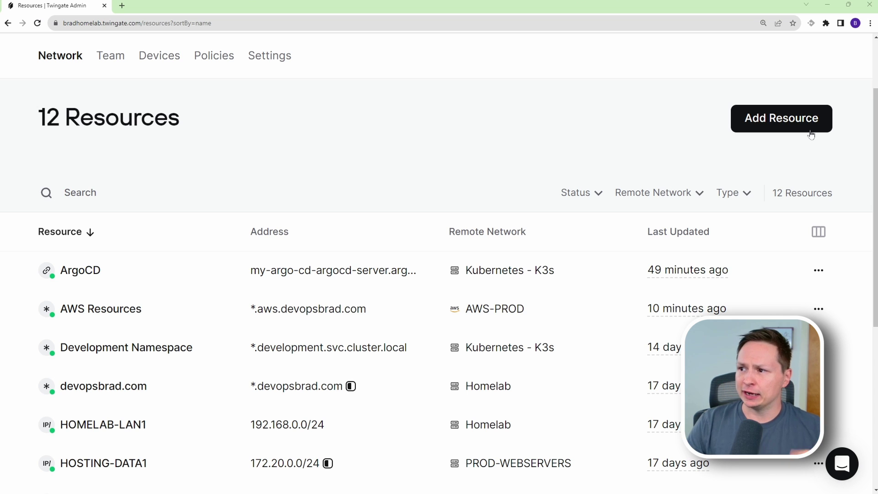
# Start a new resource labelled Grafana with address grafana.devopsbrad.com.
pyautogui.click(805, 124)
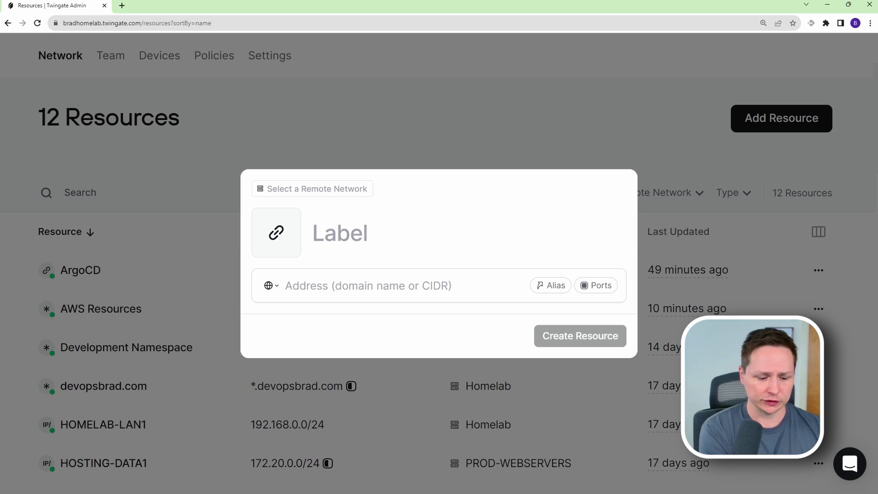
pyautogui.write('Grafana')
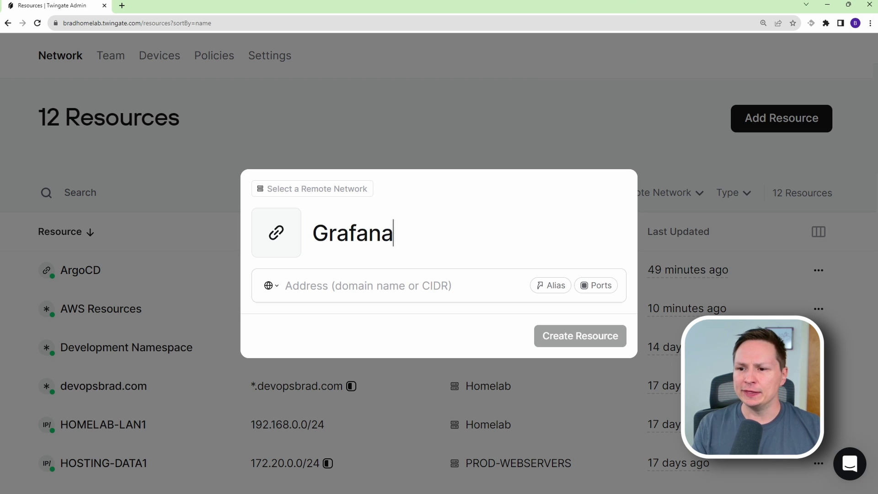
pyautogui.press('Tab')
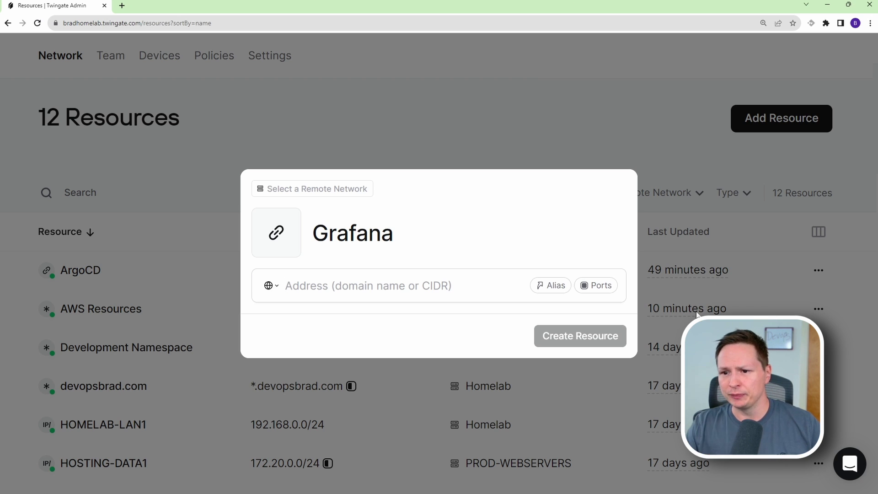
pyautogui.write('grafana.devopsbrad.com')
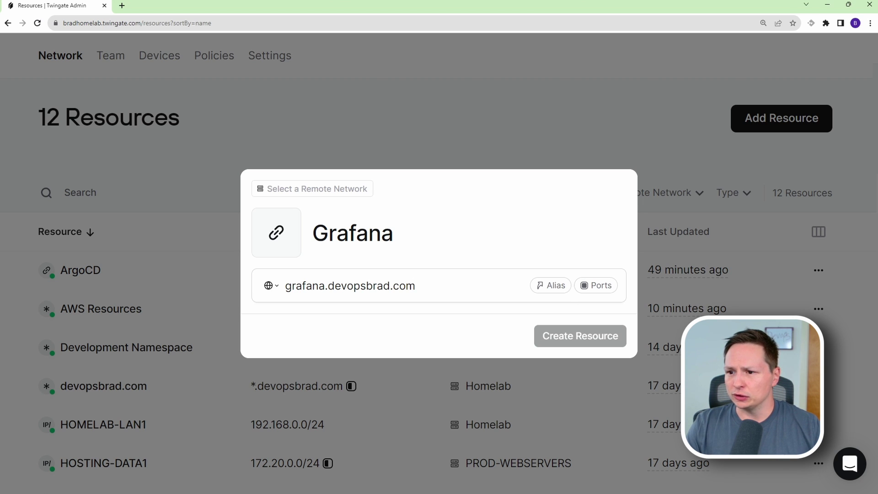
# Limit Grafana's TCP ports to 443 and set UDP to Blocked.
pyautogui.click(594, 286)
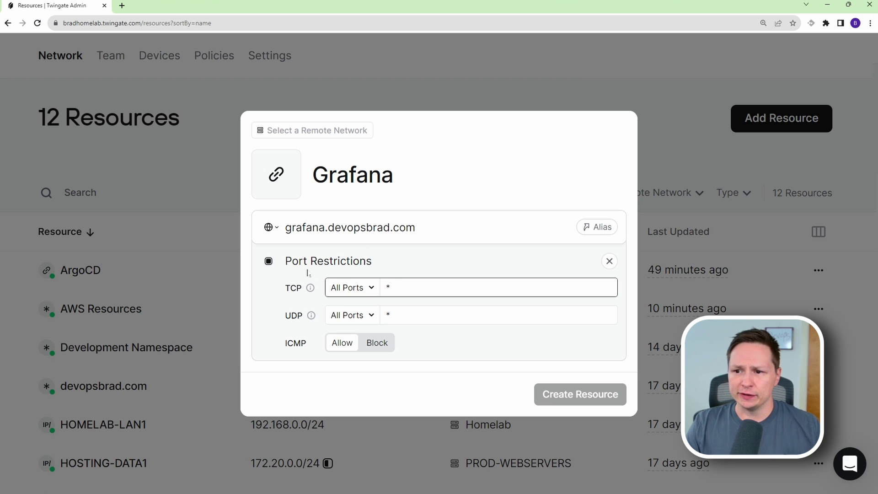
pyautogui.doubleClick(380, 288)
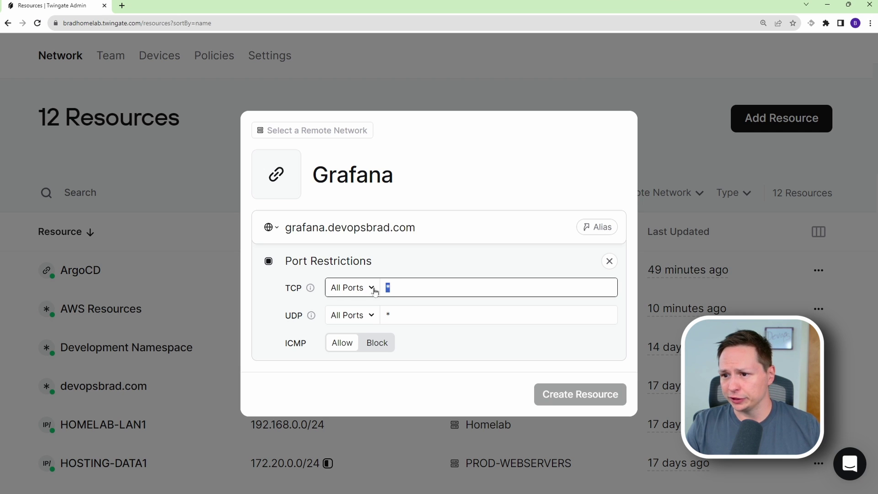
pyautogui.write('443')
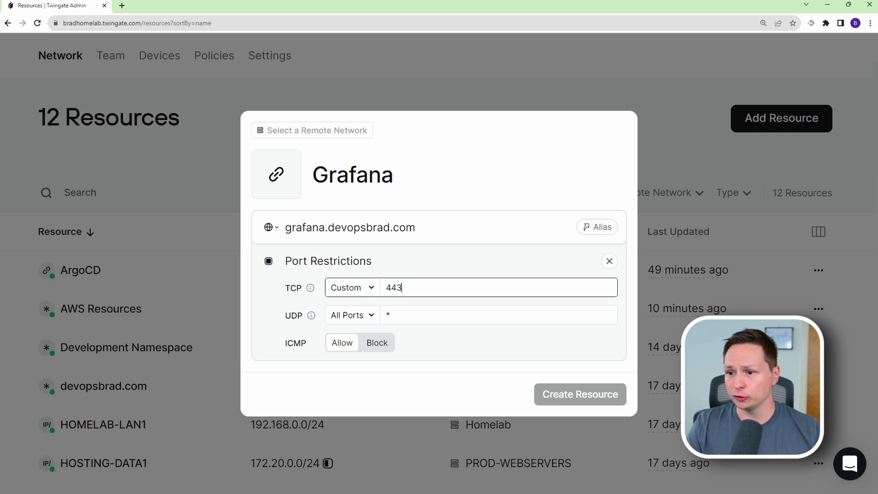
pyautogui.click(365, 317)
pyautogui.click(361, 373)
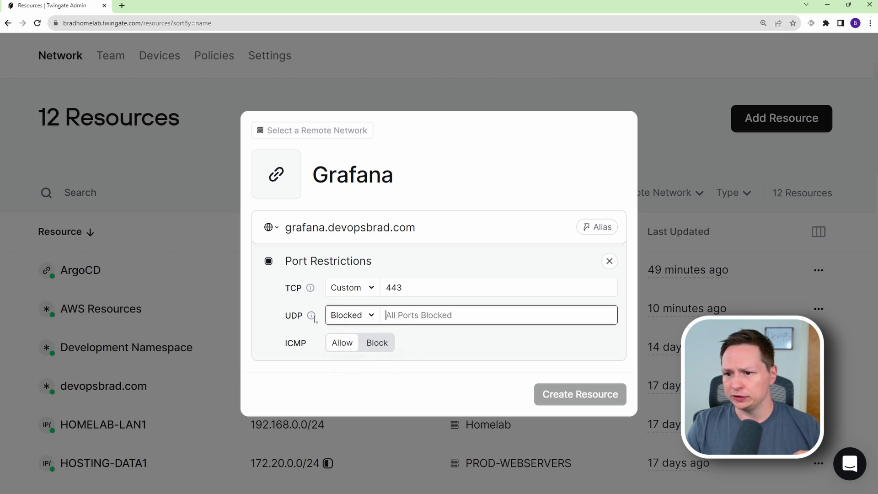
pyautogui.click(376, 343)
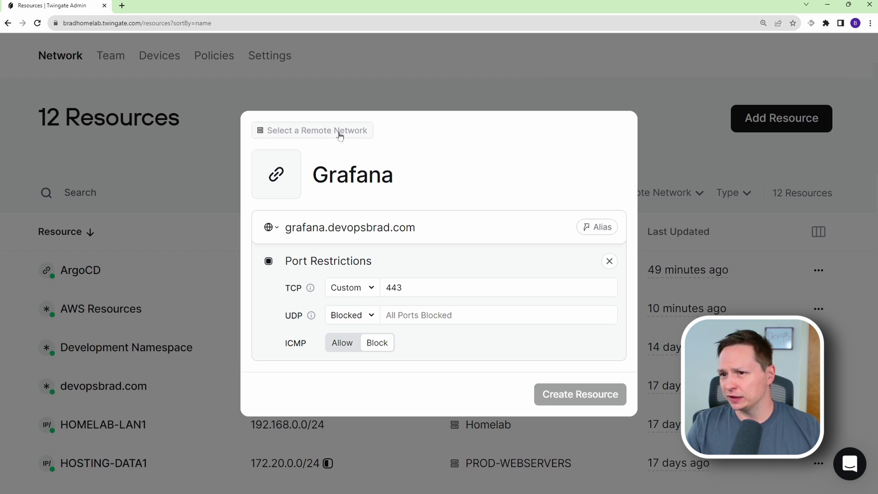
# Assign Grafana to the Homelab remote network and create the resource.
pyautogui.click(314, 136)
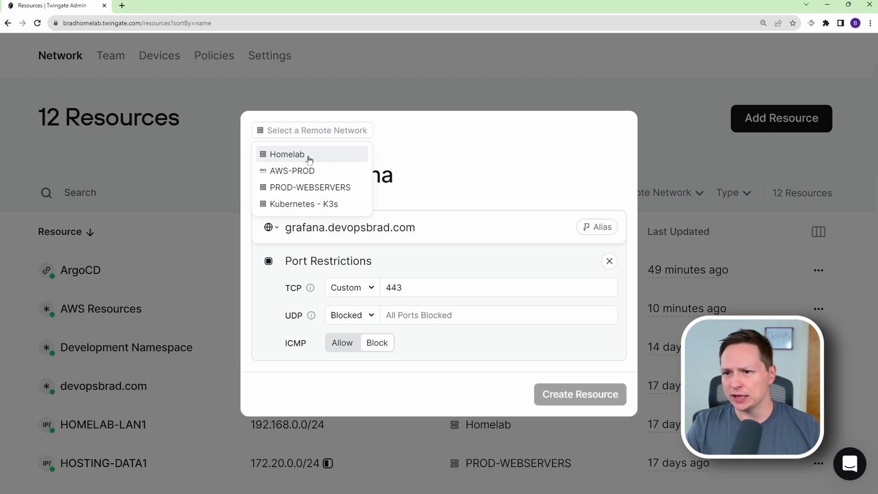
pyautogui.click(309, 158)
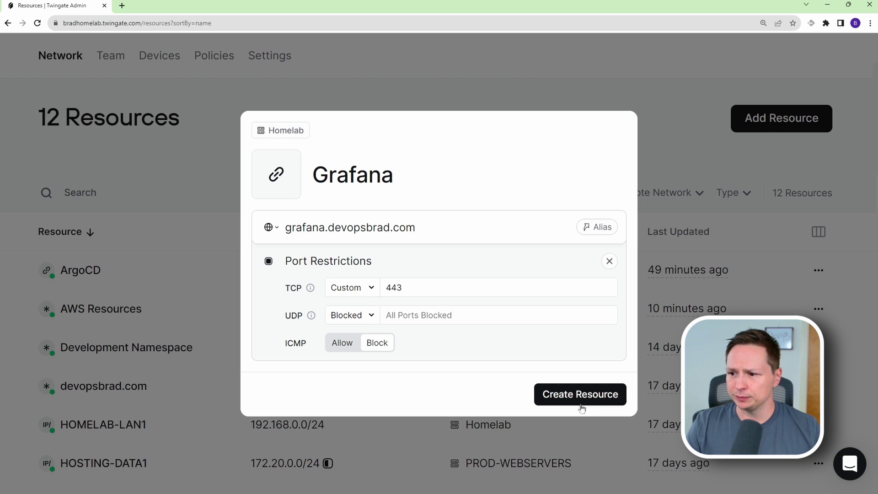
pyautogui.click(569, 396)
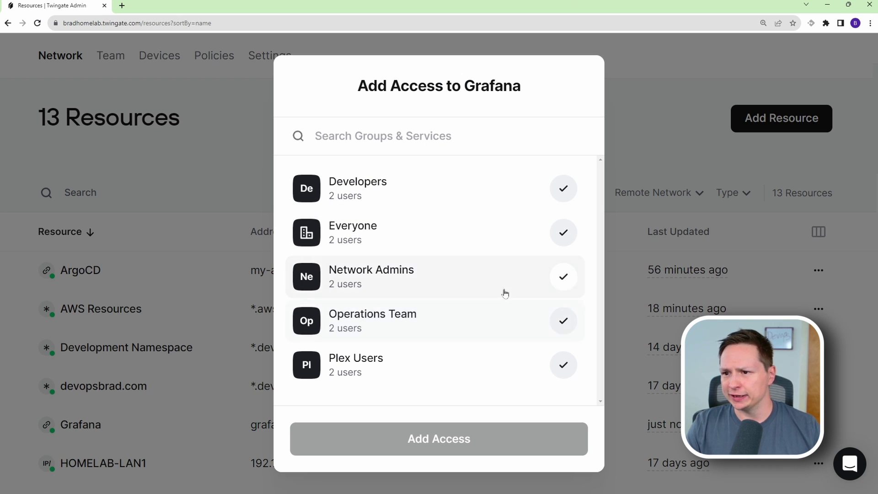
# Give Developers, Network Admins and Operations Team access to Grafana, then check its new row.
pyautogui.click(564, 191)
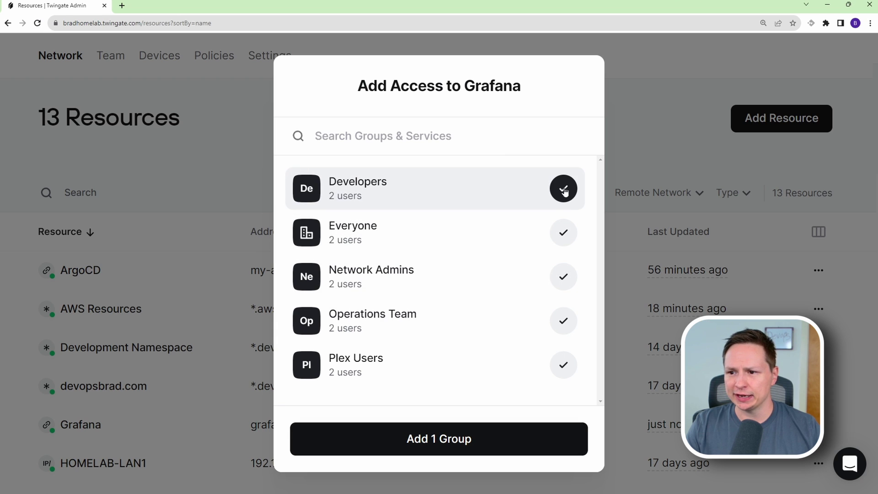
pyautogui.click(543, 283)
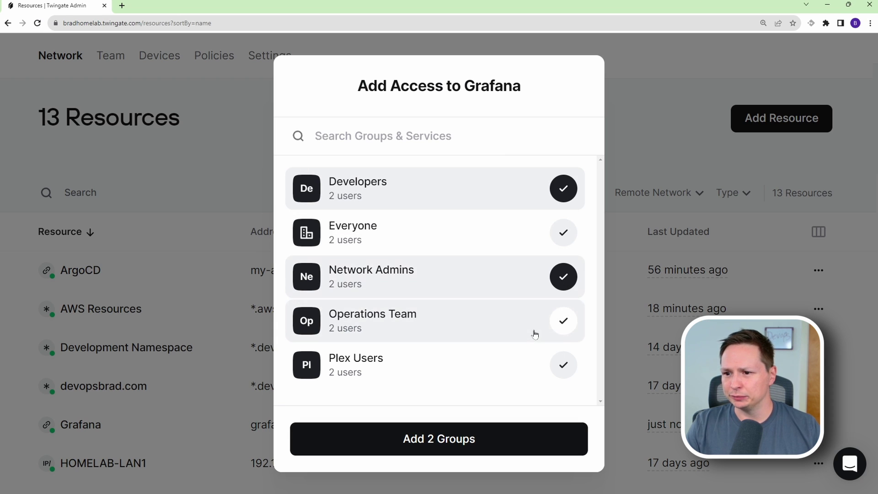
pyautogui.click(569, 322)
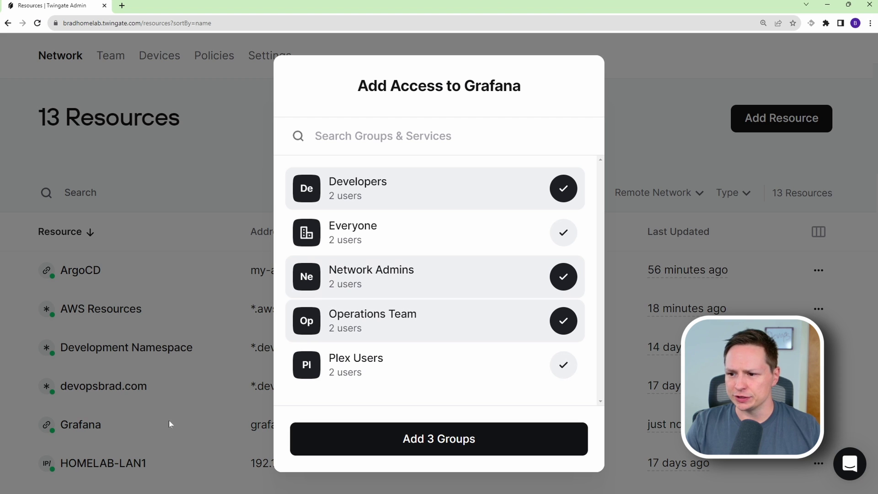
pyautogui.click(419, 446)
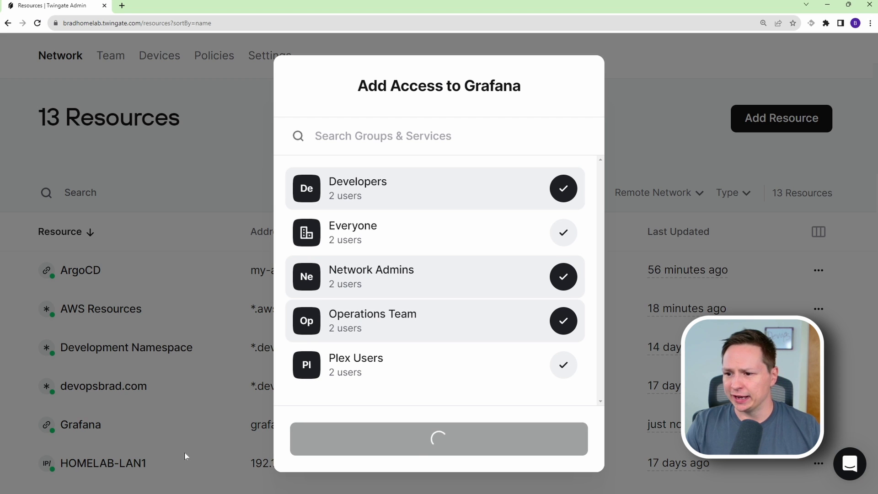
pyautogui.scroll(-5, 210, 375)
pyautogui.scroll(5, 213, 377)
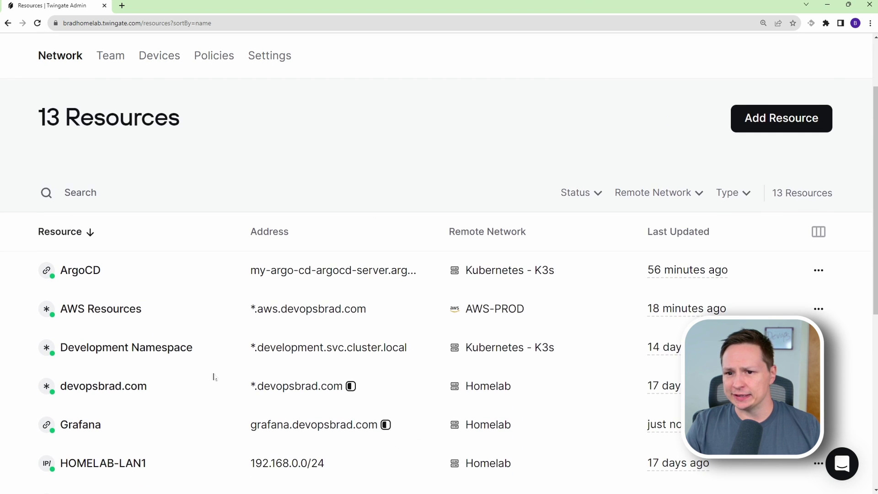
pyautogui.scroll(-1, 215, 377)
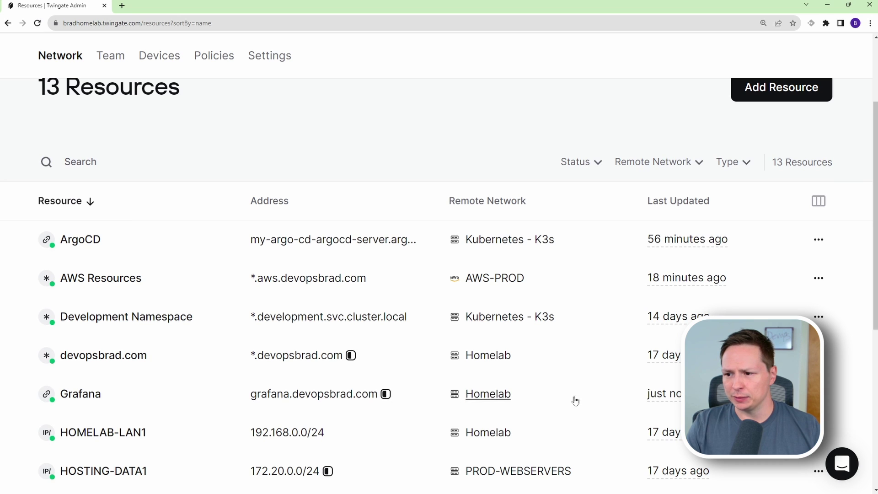
pyautogui.moveTo(695, 398); pyautogui.dragTo(131, 412)
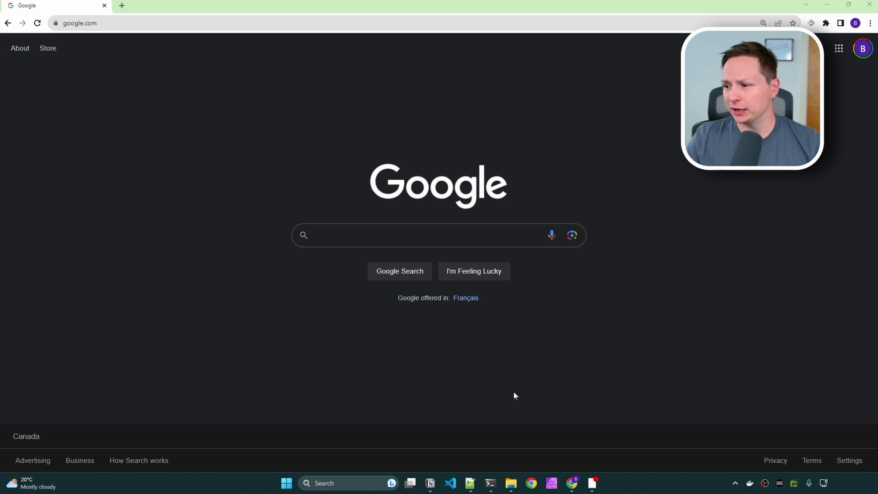
# Copy Grafana's address from the Twingate tray client and load it in Chrome.
pyautogui.click(735, 482)
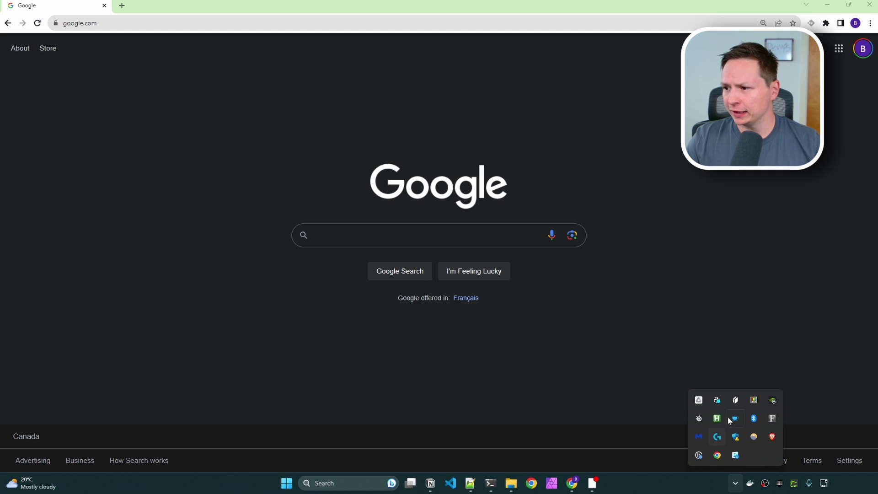
pyautogui.click(735, 400)
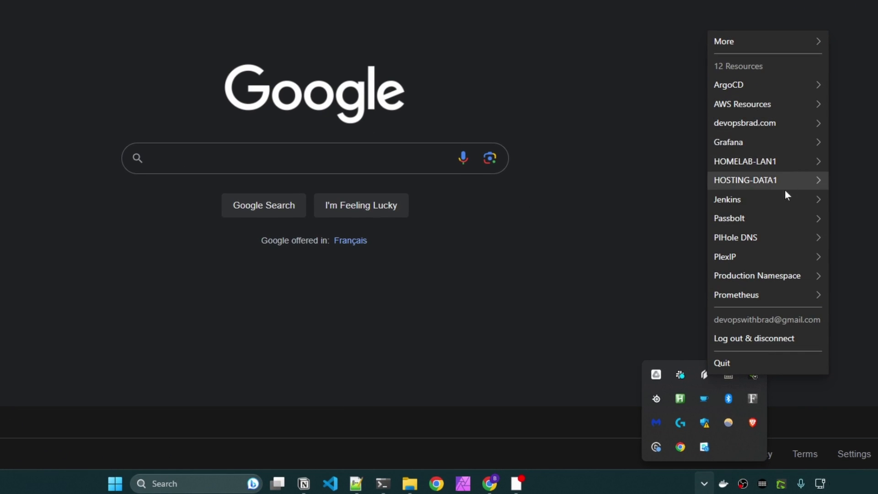
pyautogui.moveTo(785, 145)
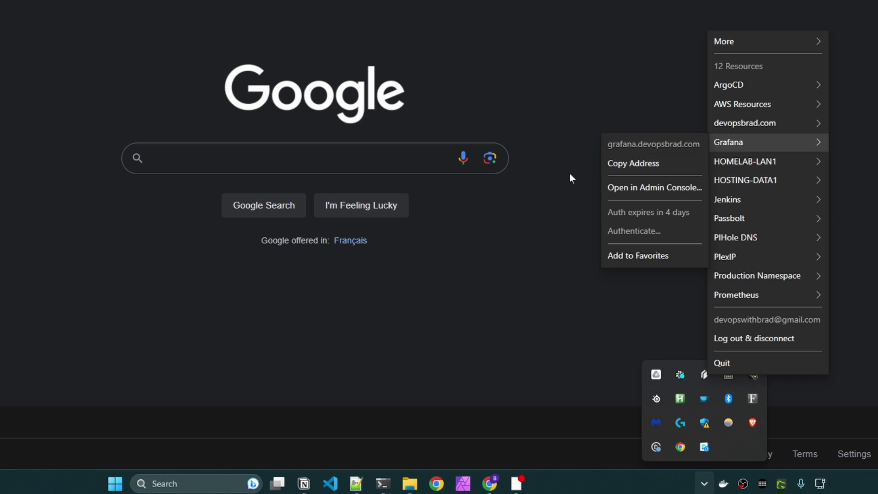
pyautogui.click(649, 171)
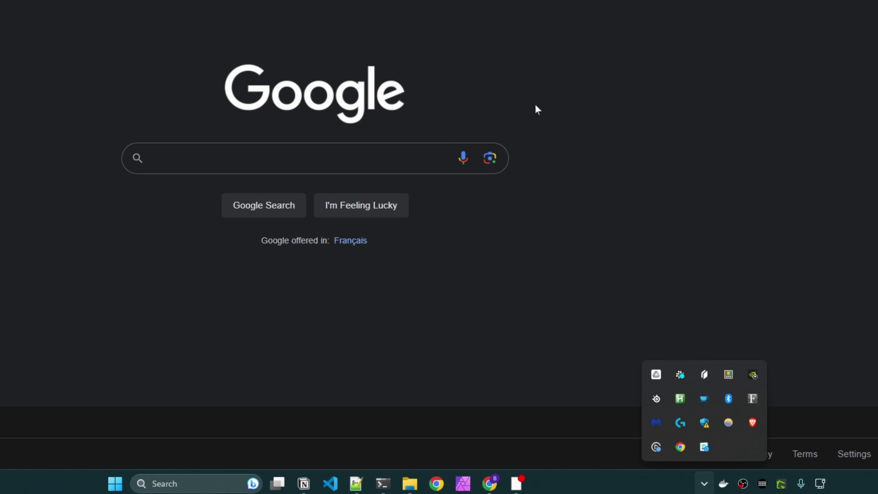
pyautogui.click(426, 23)
pyautogui.hotkey('ctrl', 'v')
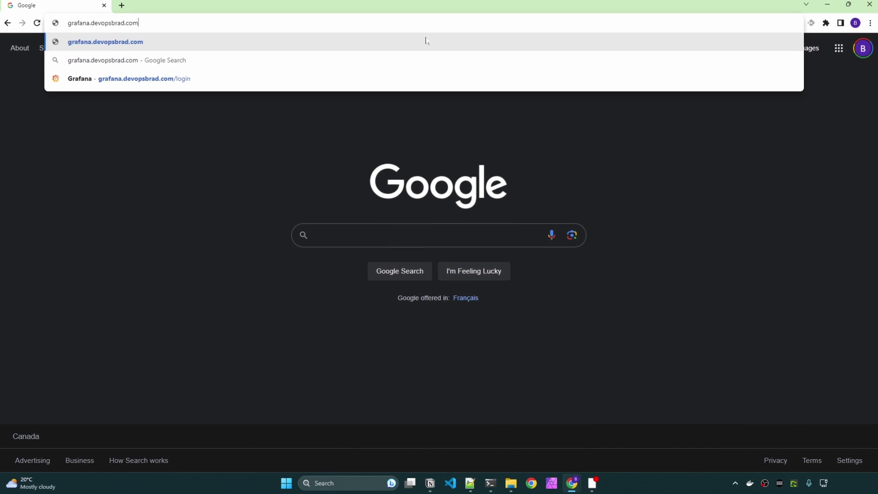
pyautogui.press('Return')
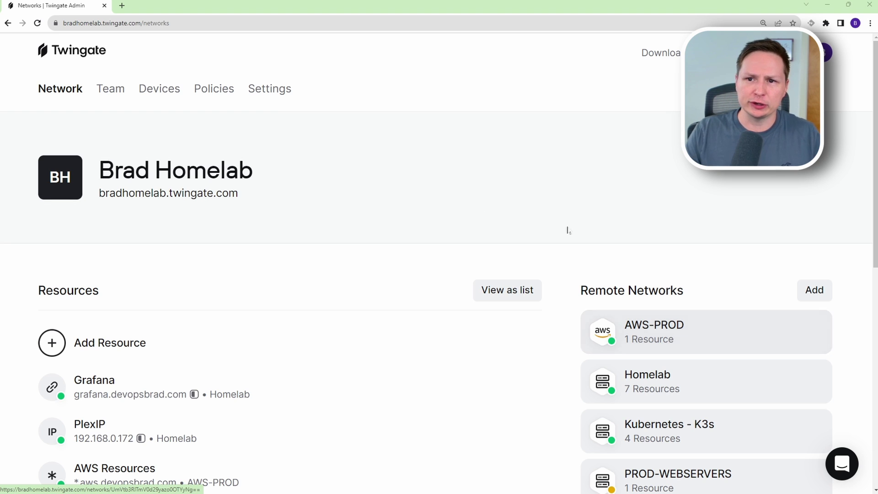
# Browse the Team users list, then the Groups list, ending on the empty Services page.
pyautogui.click(112, 93)
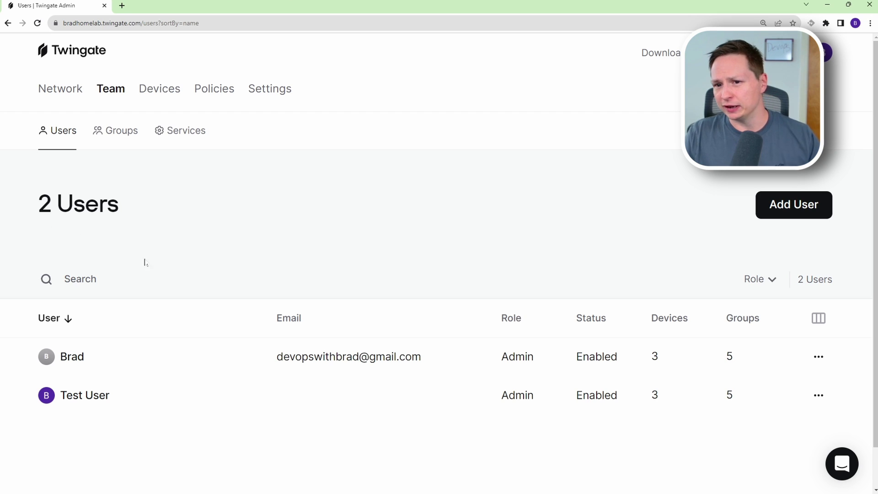
pyautogui.click(118, 129)
pyautogui.scroll(-1, 172, 224)
pyautogui.scroll(-1, 245, 251)
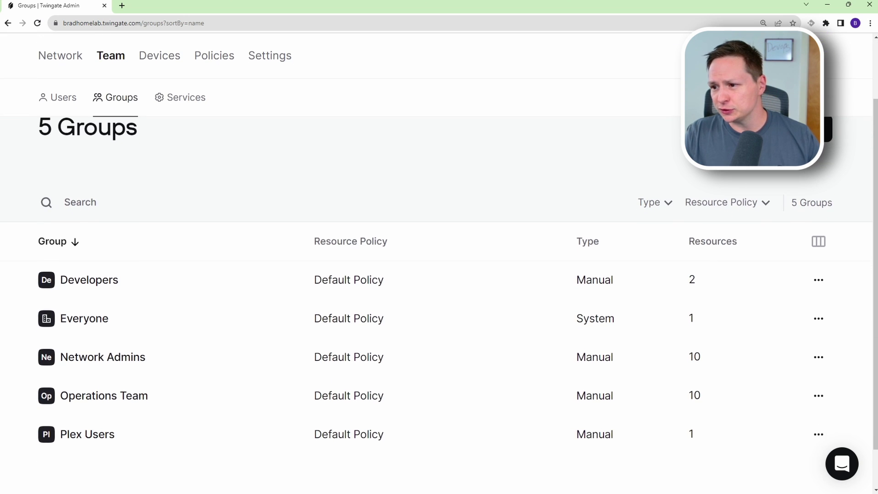
pyautogui.scroll(2, 245, 252)
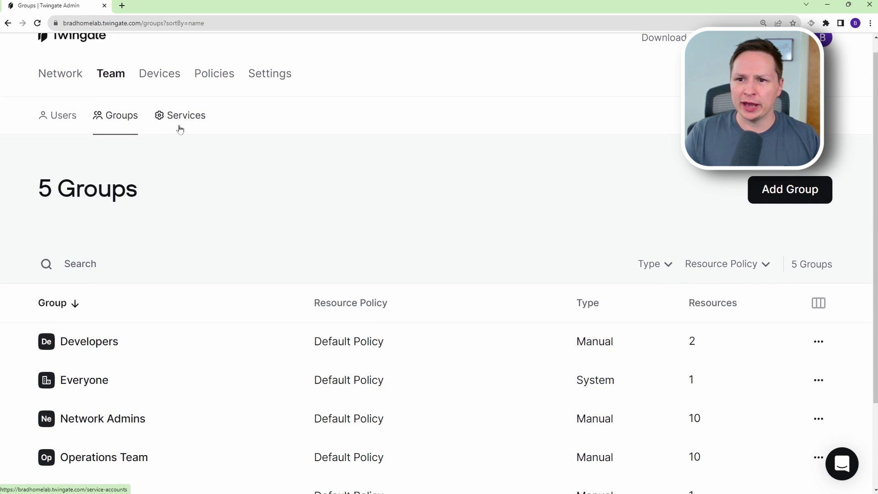
pyautogui.click(180, 129)
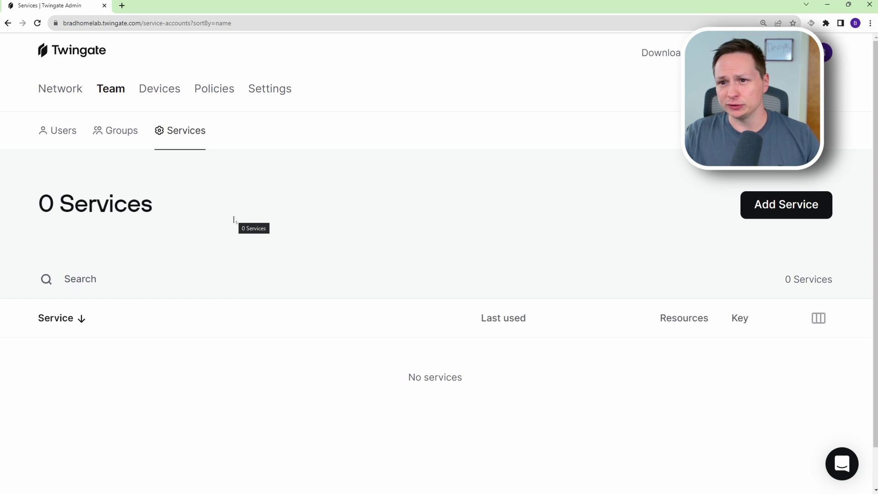
# Scroll through the six registered devices and bring up the first device's actions menu.
pyautogui.click(174, 99)
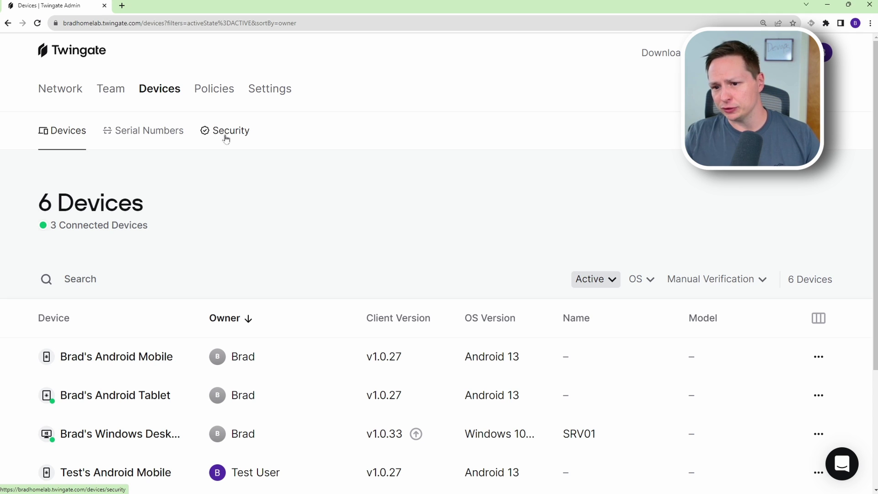
pyautogui.scroll(-1, 224, 140)
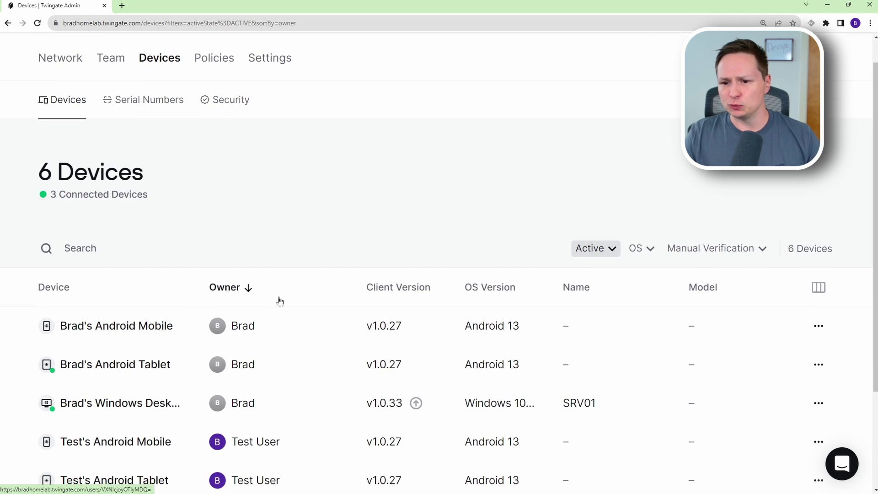
pyautogui.scroll(-1, 185, 342)
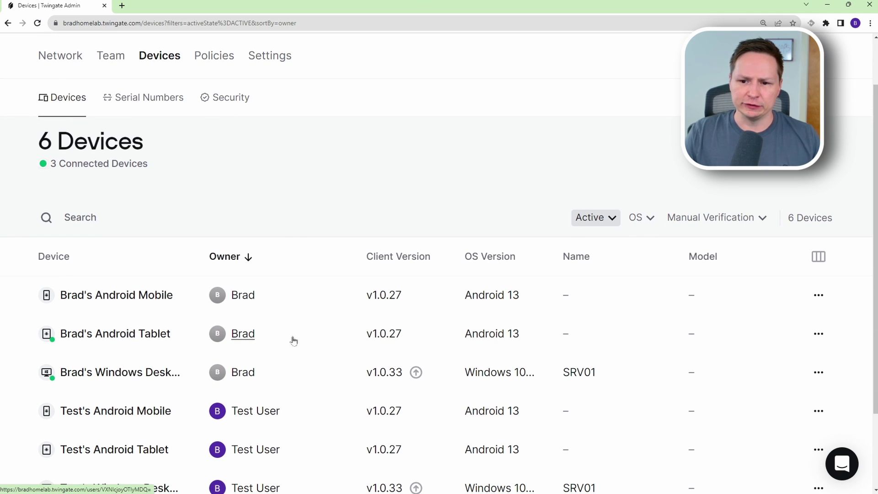
pyautogui.scroll(-1, 293, 340)
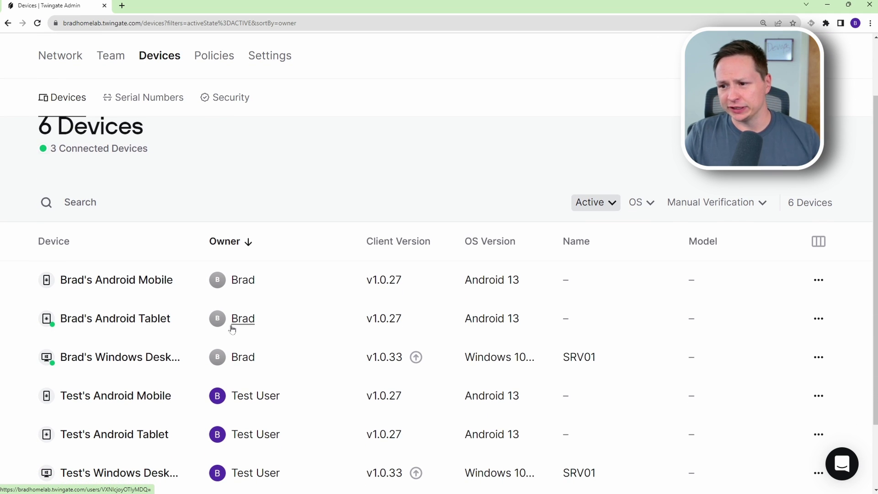
pyautogui.scroll(-1, 229, 322)
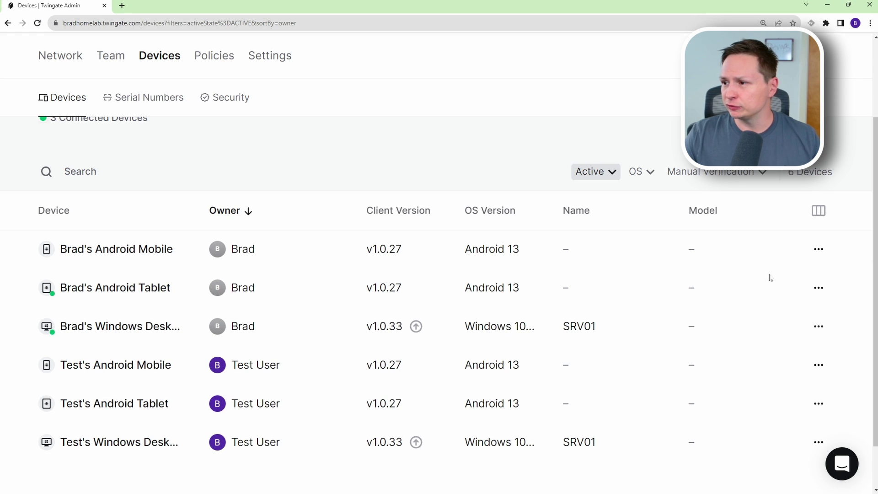
pyautogui.click(819, 250)
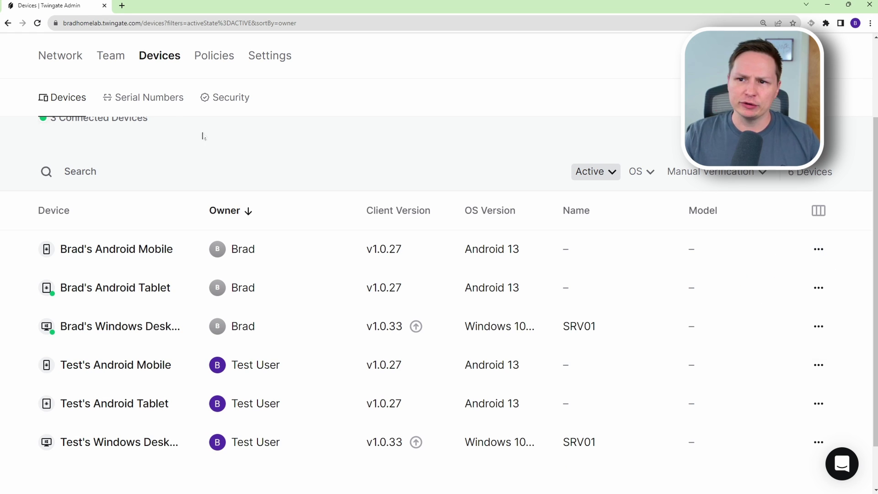
# Review Device Security: no Trusted Profiles, plus each platform's Minimum OS Requirements cards.
pyautogui.click(227, 101)
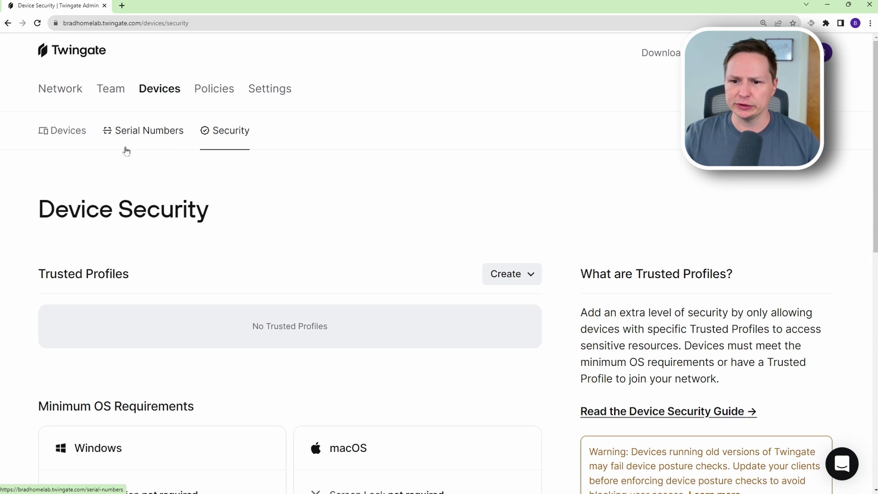
pyautogui.scroll(-1, 160, 260)
pyautogui.scroll(-1, 160, 259)
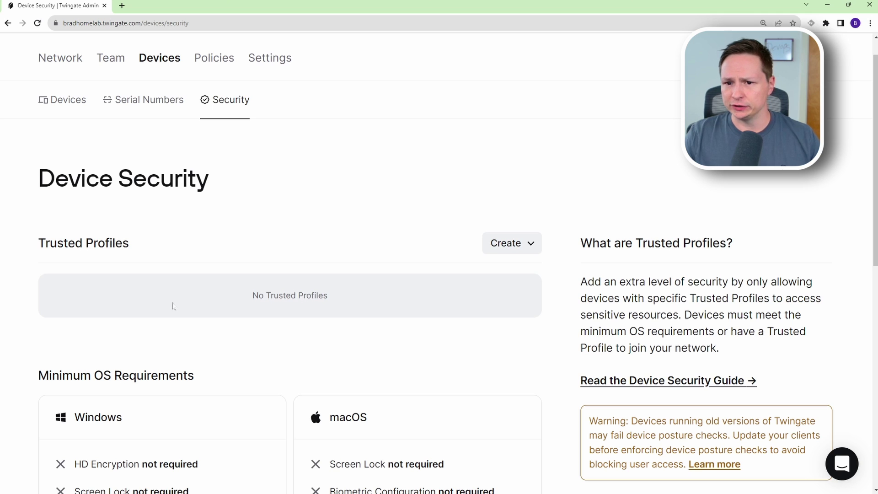
pyautogui.scroll(-3, 172, 305)
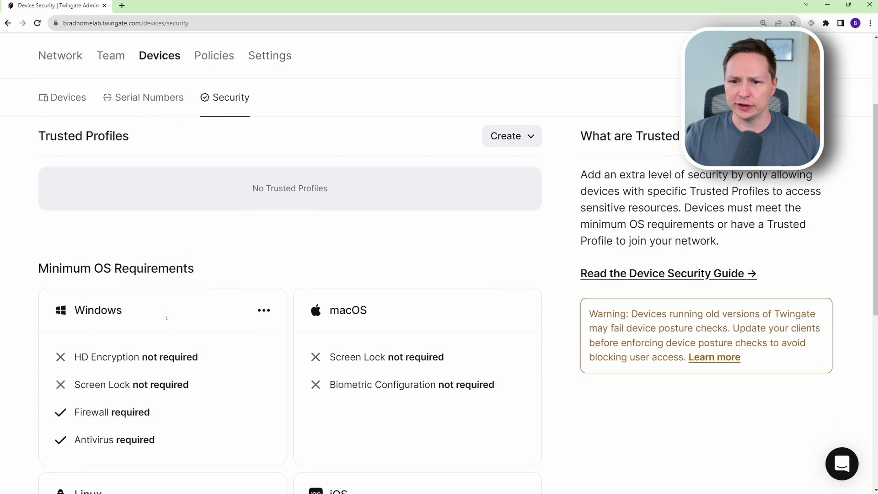
pyautogui.scroll(-1, 45, 238)
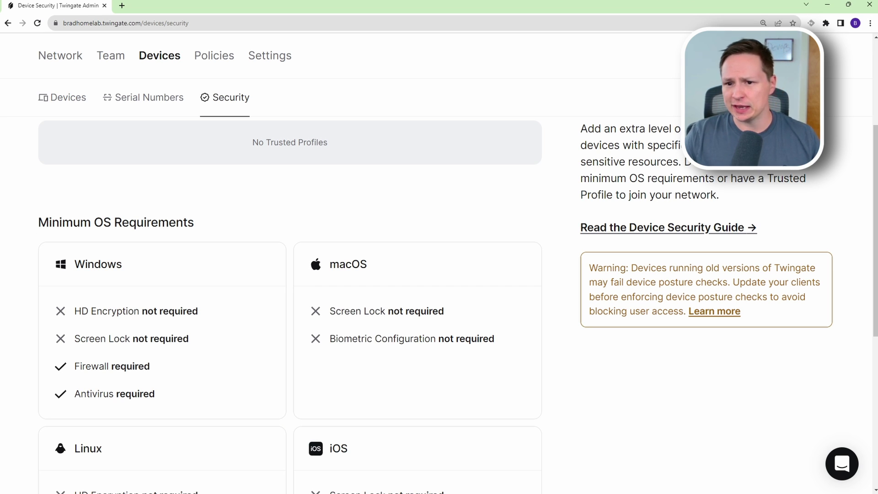
pyautogui.scroll(-1, 27, 182)
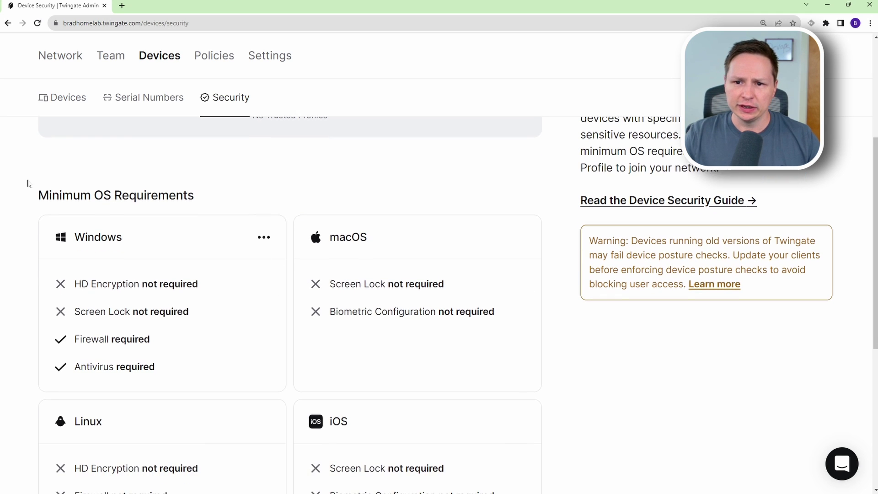
pyautogui.moveTo(36, 193); pyautogui.dragTo(183, 192)
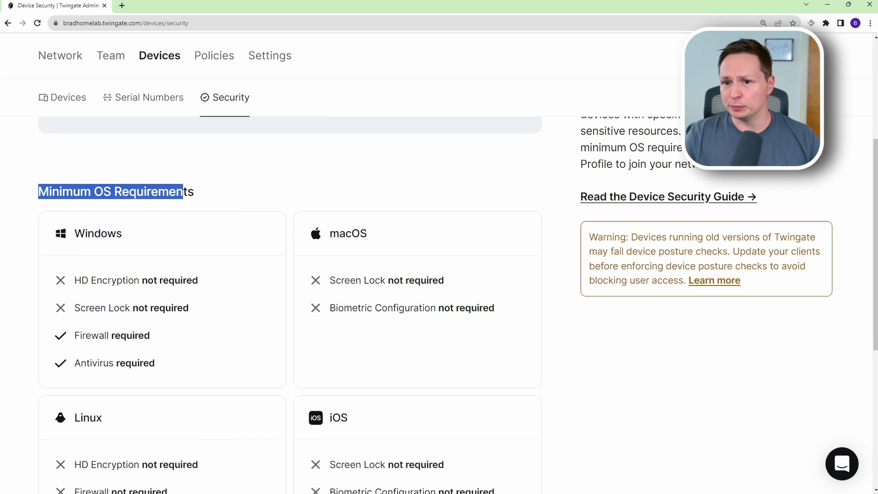
pyautogui.click(201, 196)
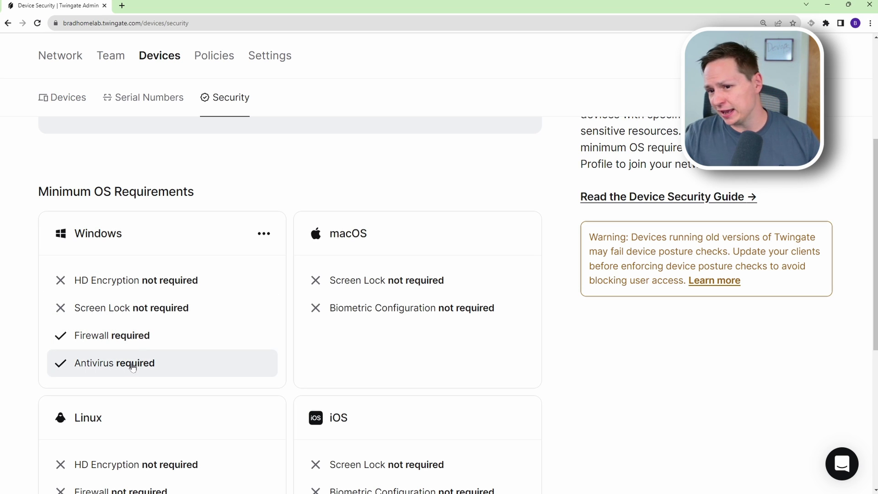
pyautogui.scroll(-5, 148, 318)
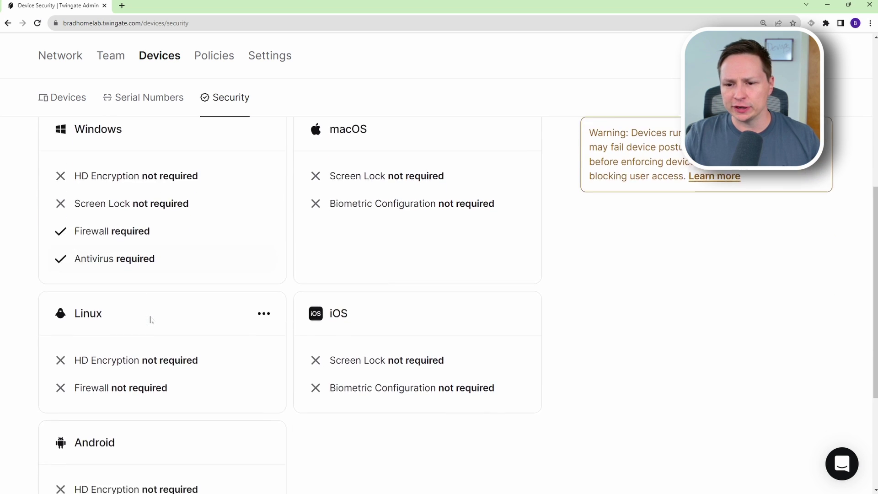
pyautogui.scroll(-2, 150, 319)
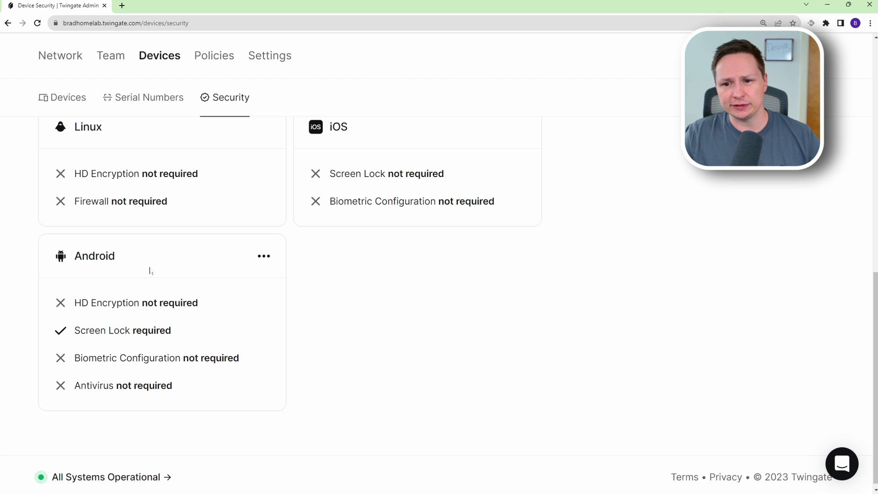
pyautogui.scroll(4, 222, 274)
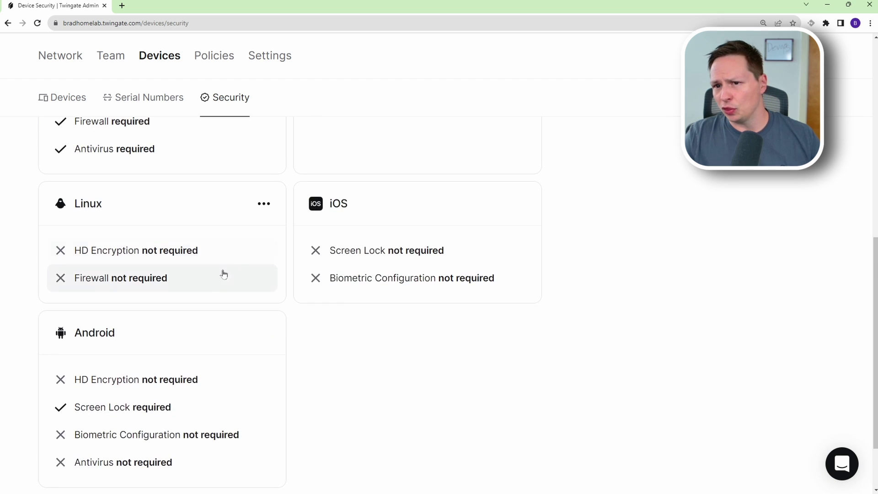
pyautogui.scroll(5, 265, 304)
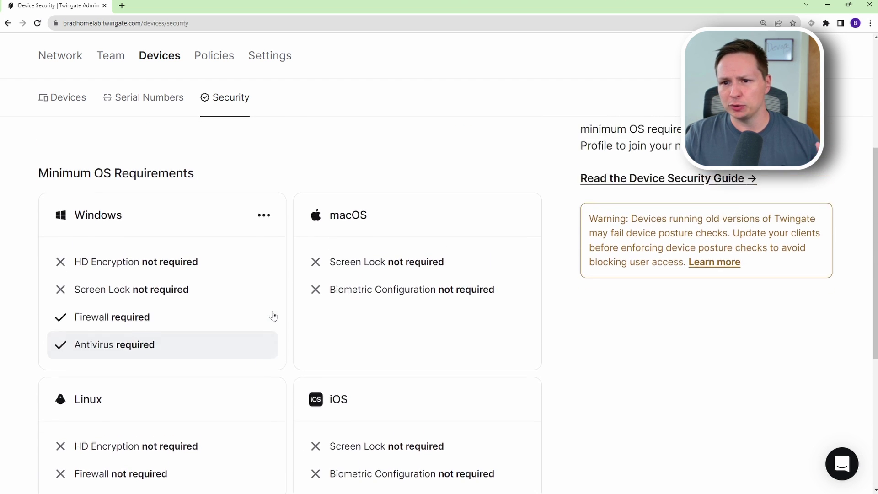
# Try Only Trusted Devices on the Default Policy, cancel to keep Any Device, and open Settings.
pyautogui.click(214, 55)
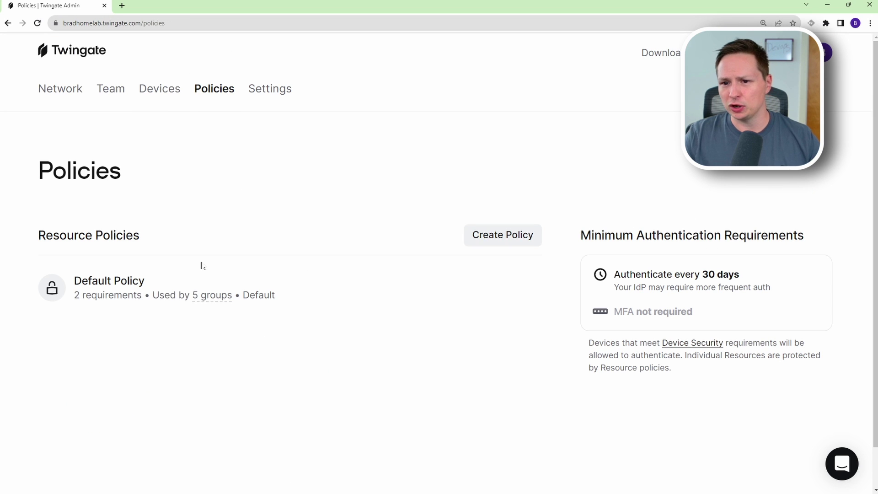
pyautogui.click(139, 303)
pyautogui.scroll(-2, 289, 298)
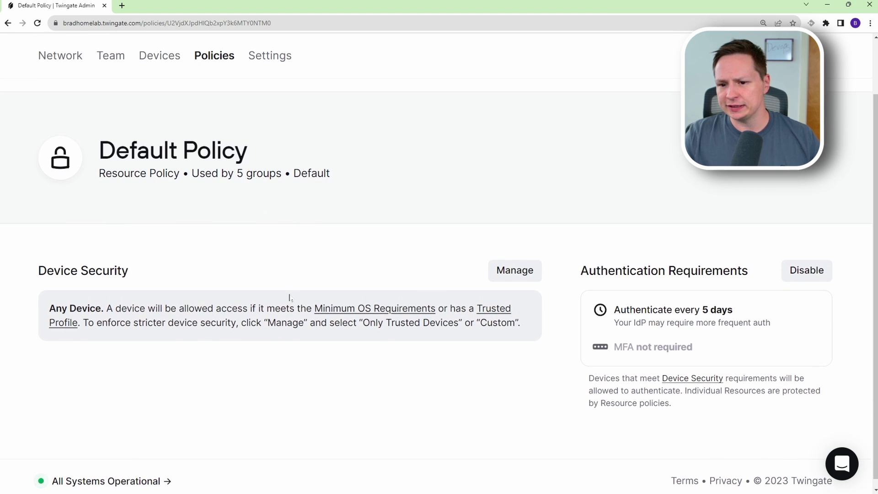
pyautogui.click(517, 264)
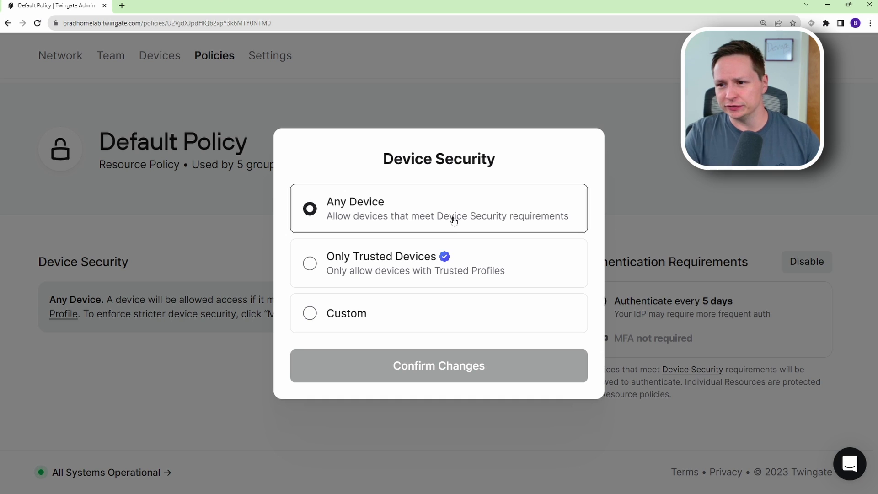
pyautogui.click(385, 261)
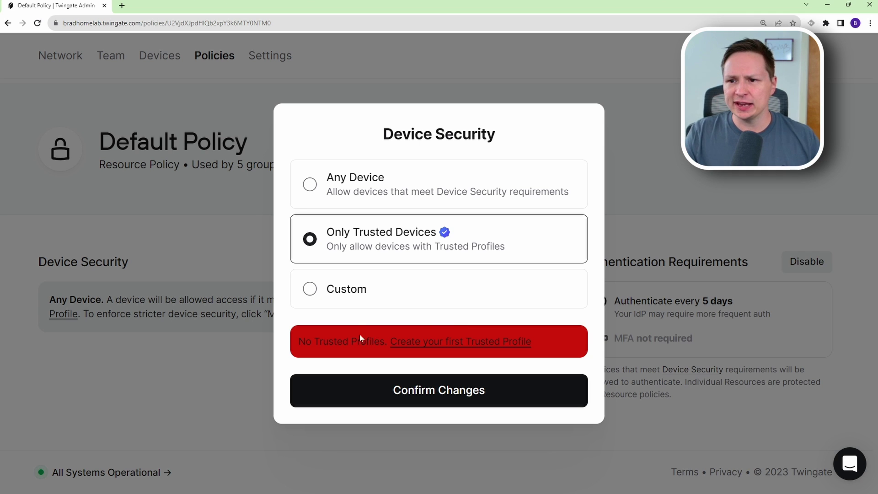
pyautogui.click(661, 204)
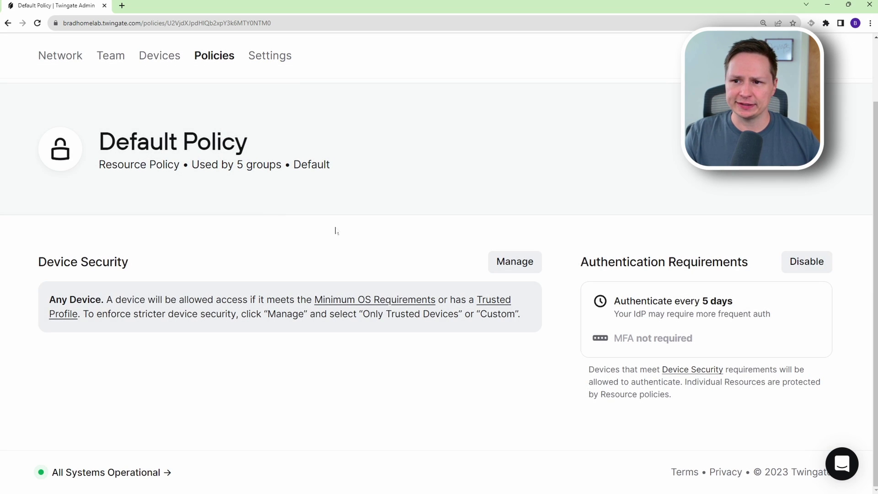
pyautogui.click(275, 59)
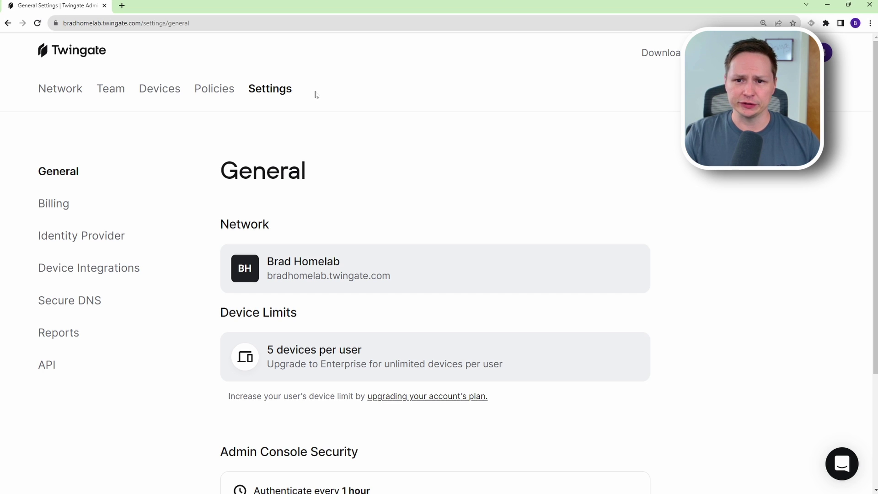
# Look through the Identity Provider and Device Integrations settings, then open the Secure DNS page.
pyautogui.click(119, 237)
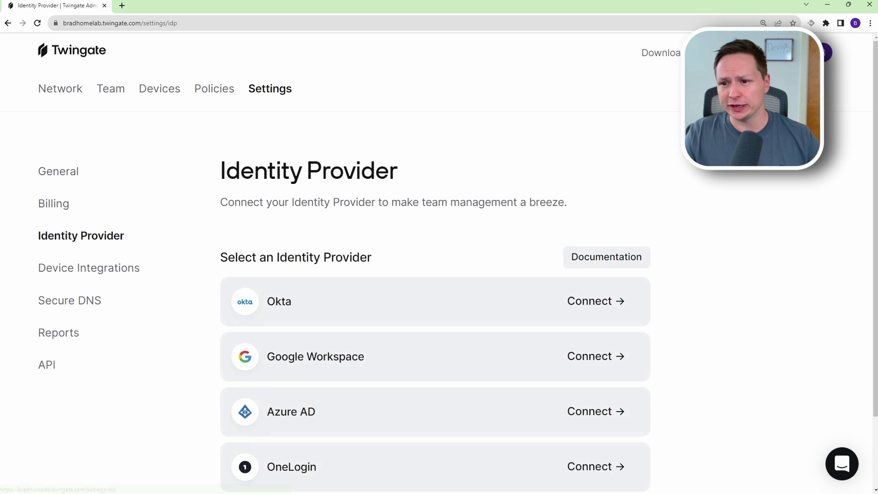
pyautogui.scroll(-2, 443, 127)
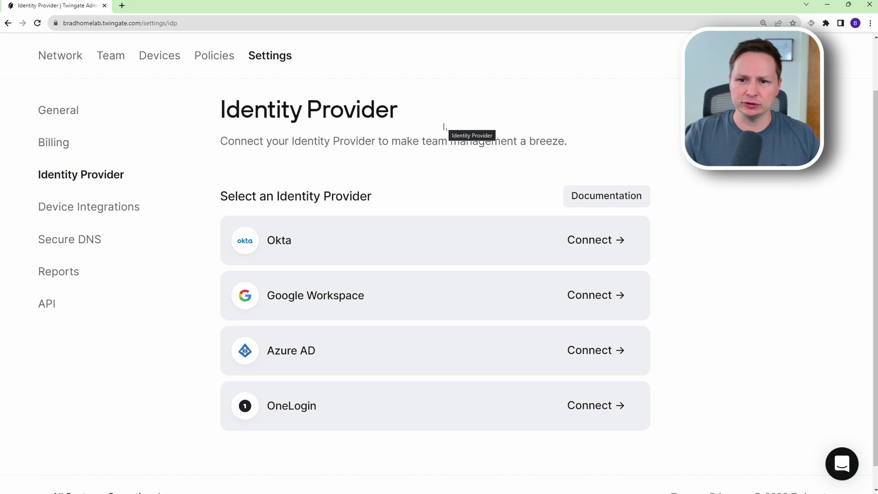
pyautogui.click(89, 206)
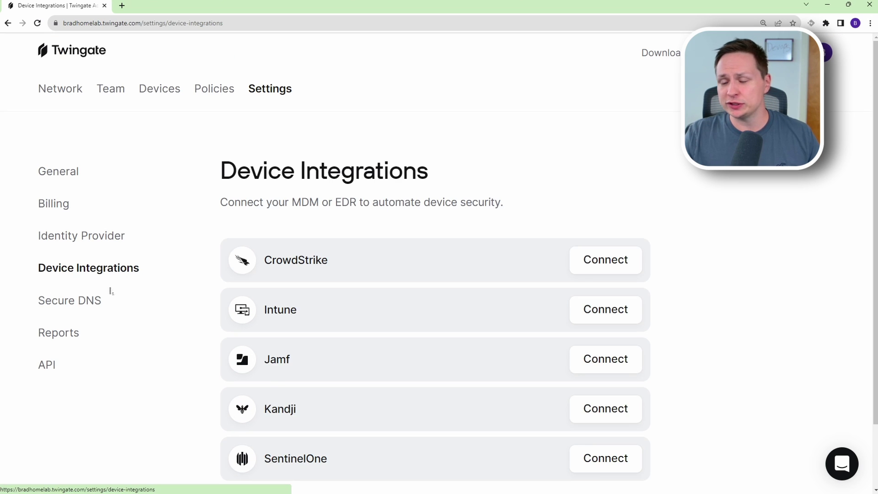
pyautogui.scroll(-1, 180, 301)
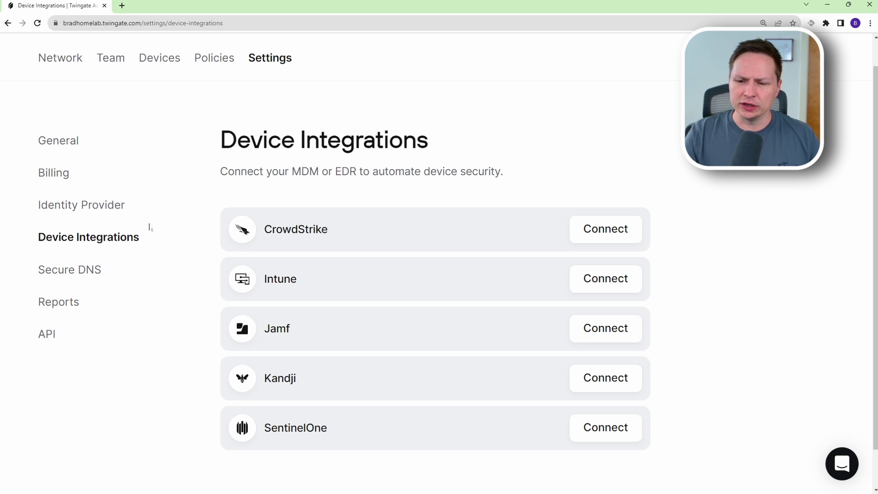
pyautogui.click(102, 270)
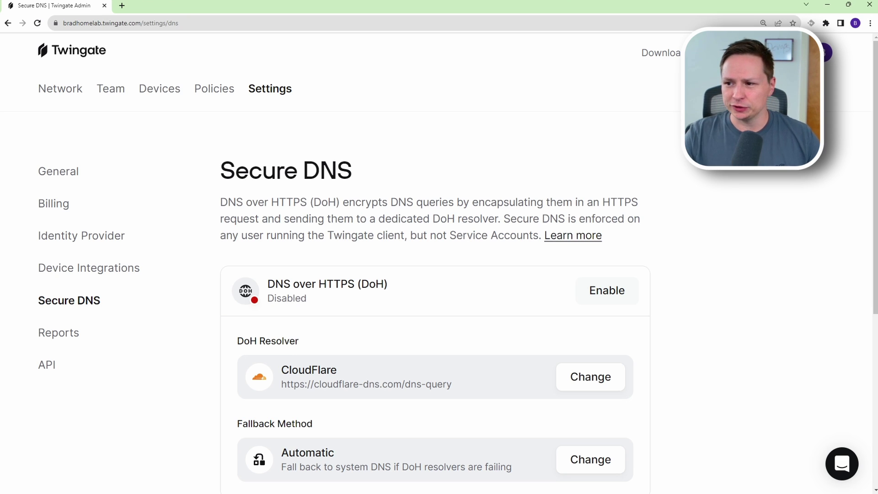
# Enable DNS over HTTPS (DoH) and confirm the change.
pyautogui.scroll(-1, 658, 302)
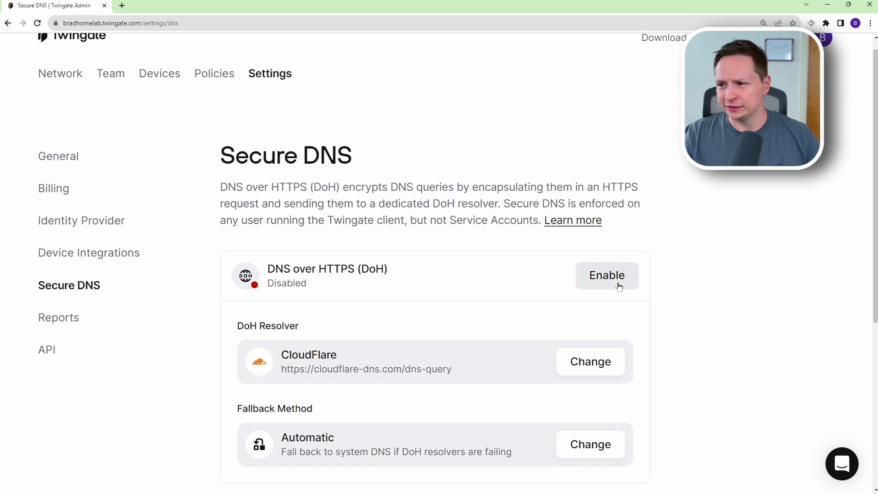
pyautogui.click(615, 276)
pyautogui.click(417, 336)
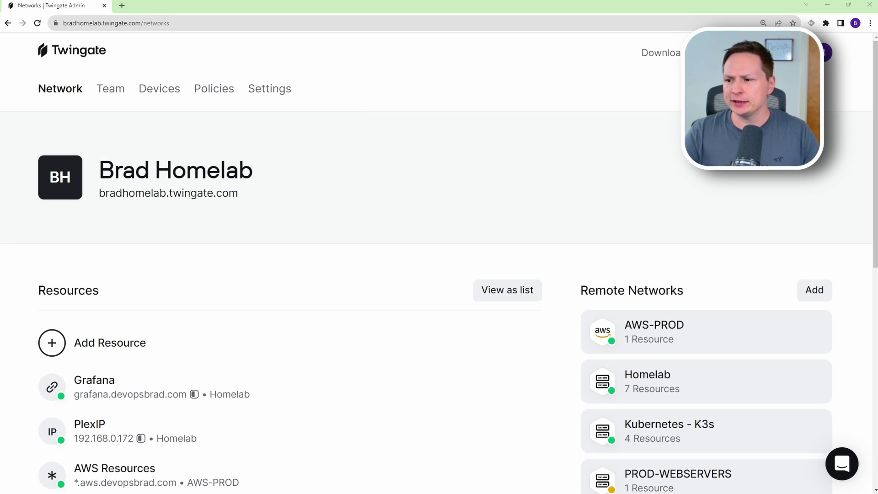
# Open the Kubernetes - K3s remote network and scroll down to its four resources and connectors.
pyautogui.click(693, 439)
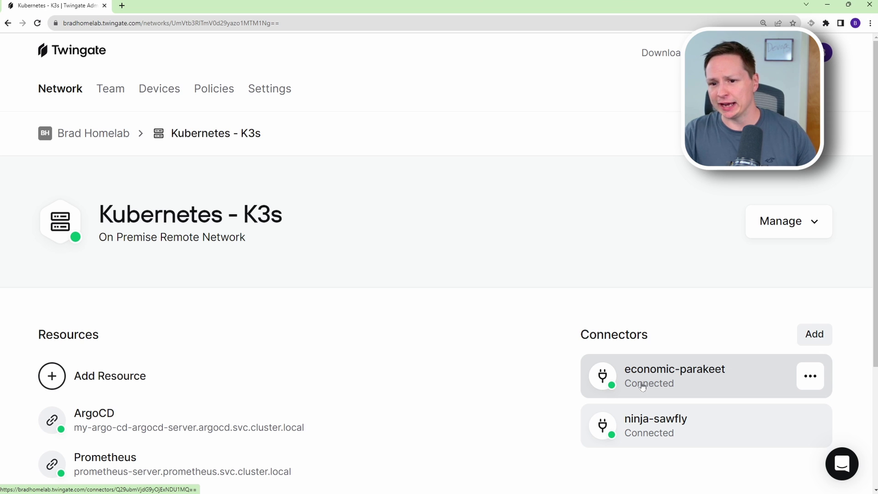
pyautogui.scroll(-1, 206, 333)
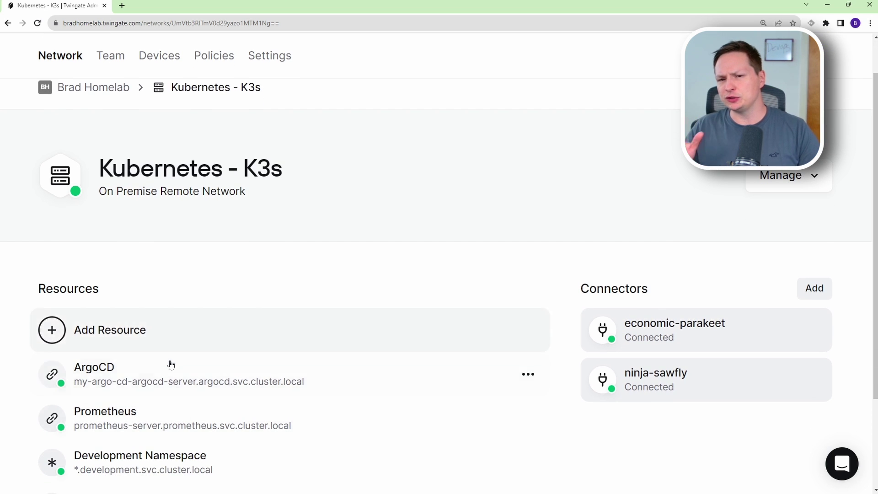
pyautogui.scroll(-2, 164, 364)
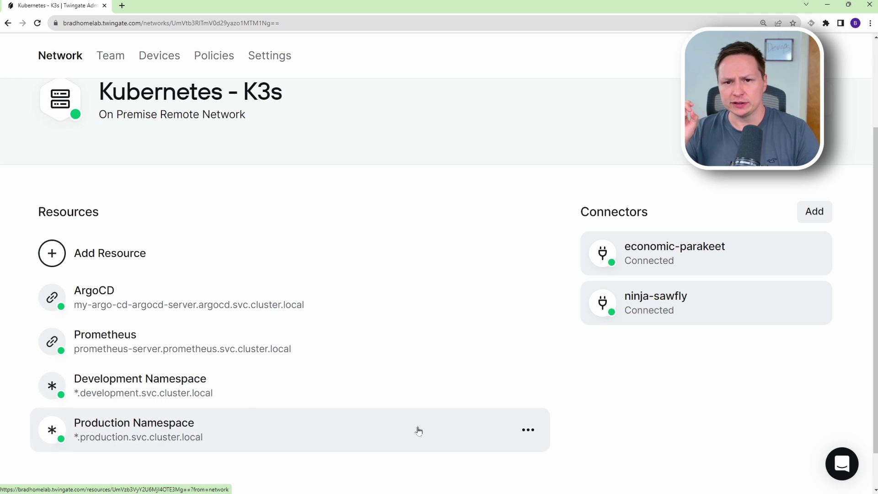
pyautogui.moveTo(418, 421)
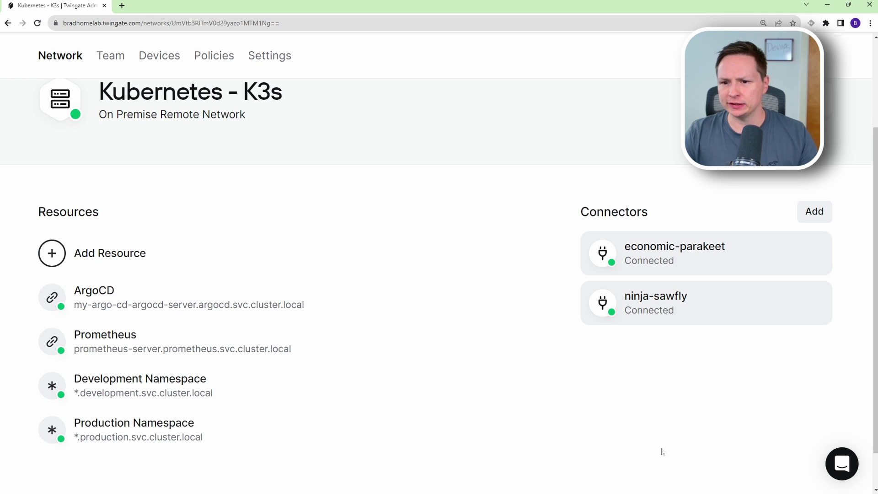
pyautogui.scroll(-1, 661, 452)
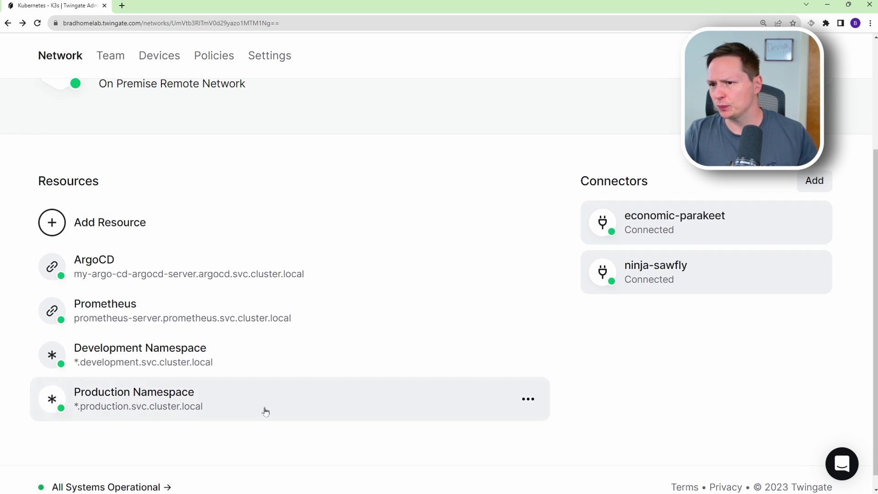
# Open the Production Namespace resource details, ending up on a new Google tab.
pyautogui.click(192, 396)
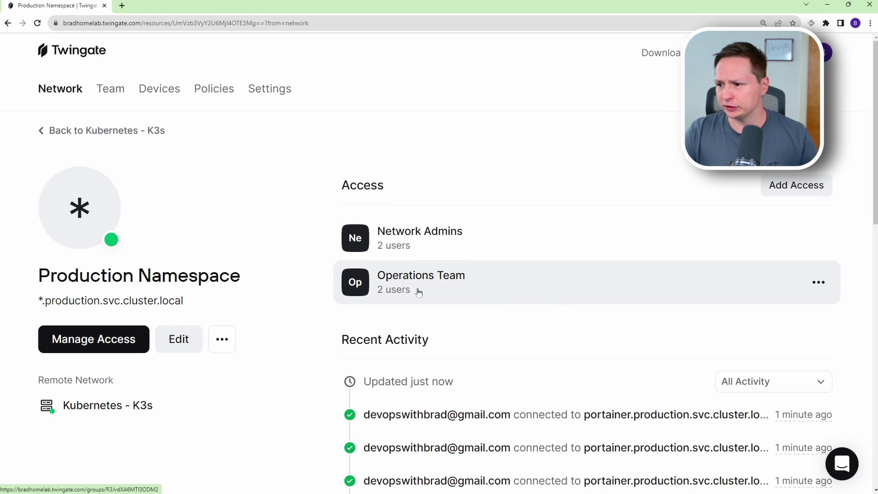
pyautogui.moveTo(242, 277); pyautogui.dragTo(68, 277)
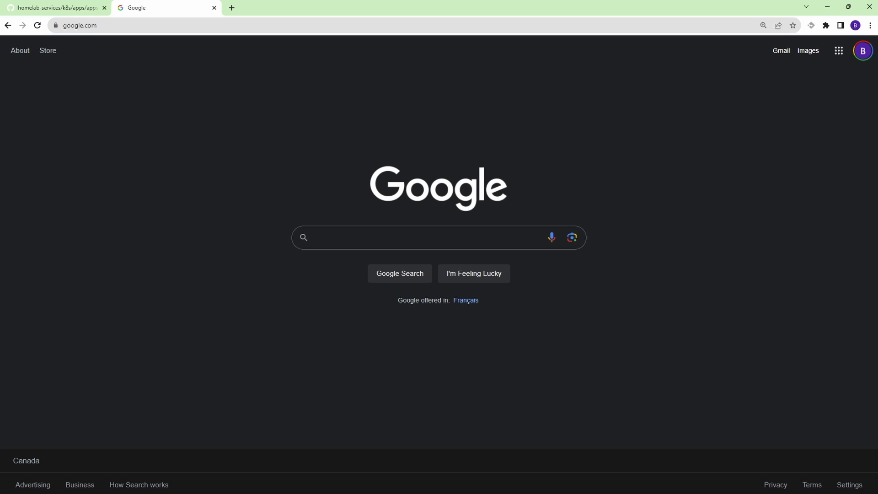
# Load jenkins.production.svc.cluster.local:8080 in Chrome, then return to the Production Namespace page.
pyautogui.click(69, 32)
pyautogui.write('http://jenkins.production.svc.cluster.local:8080/')
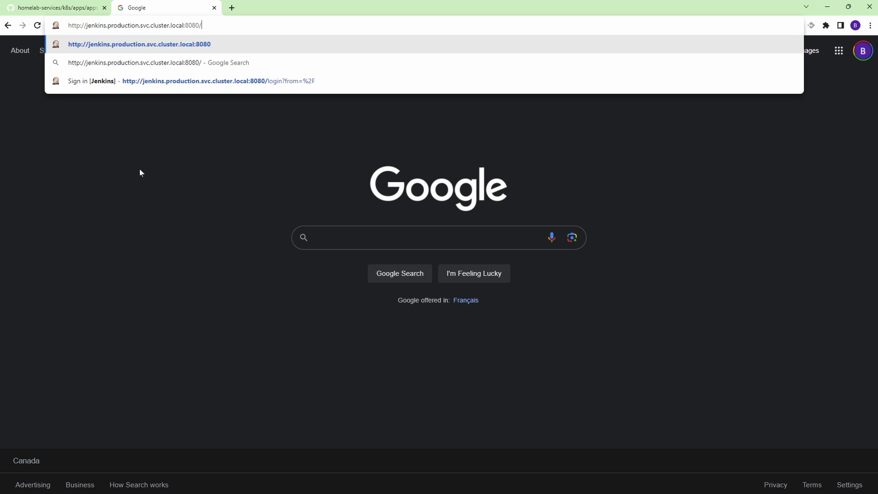
pyautogui.moveTo(86, 25); pyautogui.dragTo(139, 25)
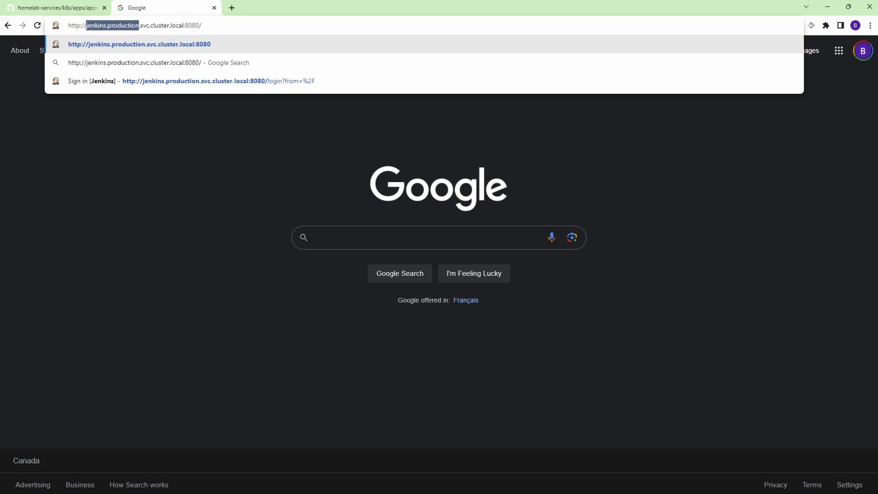
pyautogui.press('End')
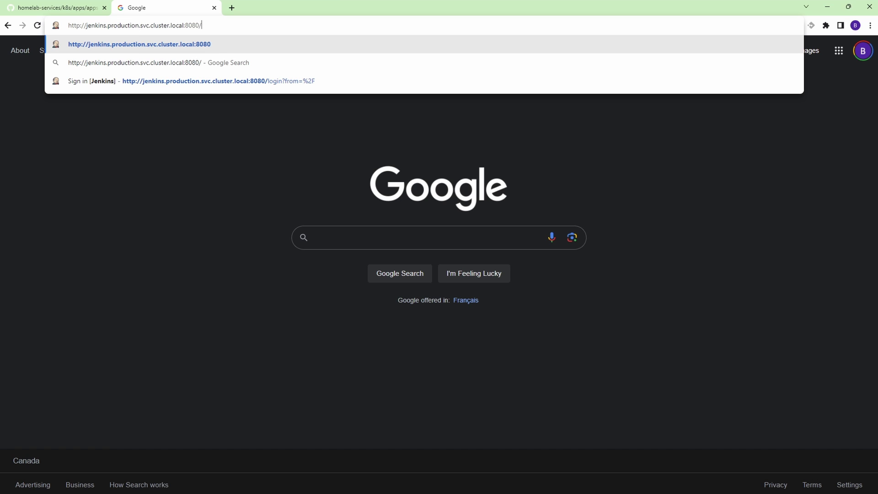
pyautogui.hotkey('ctrl', 'shift', 'Left')
pyautogui.press('End')
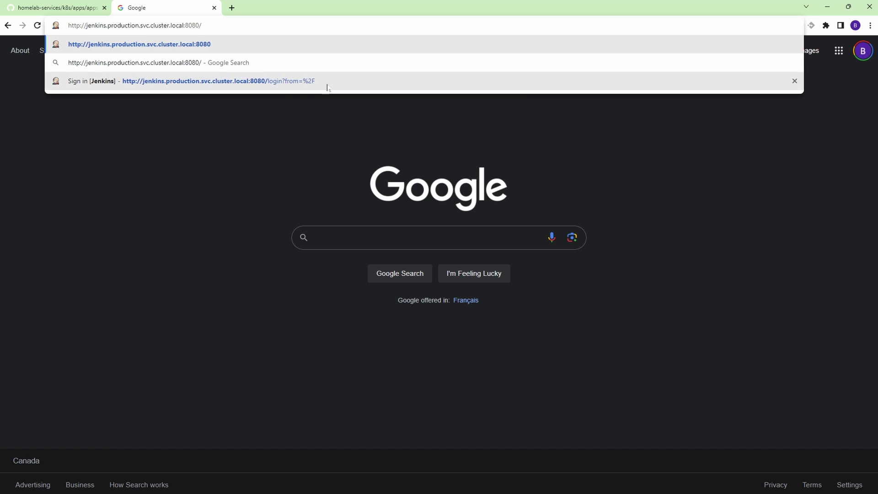
pyautogui.press('Return')
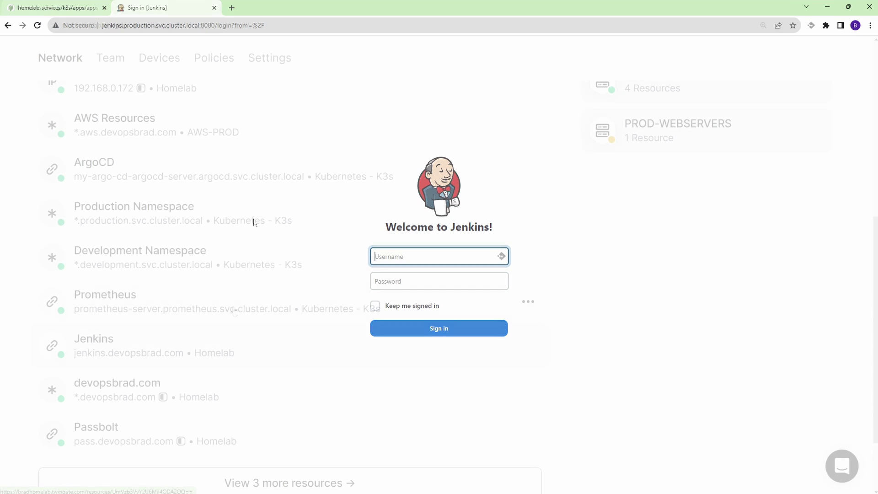
pyautogui.click(285, 251)
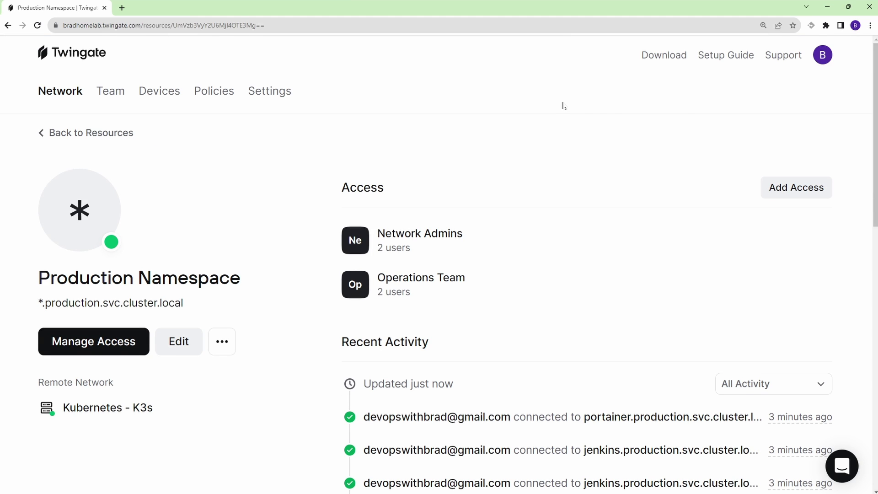